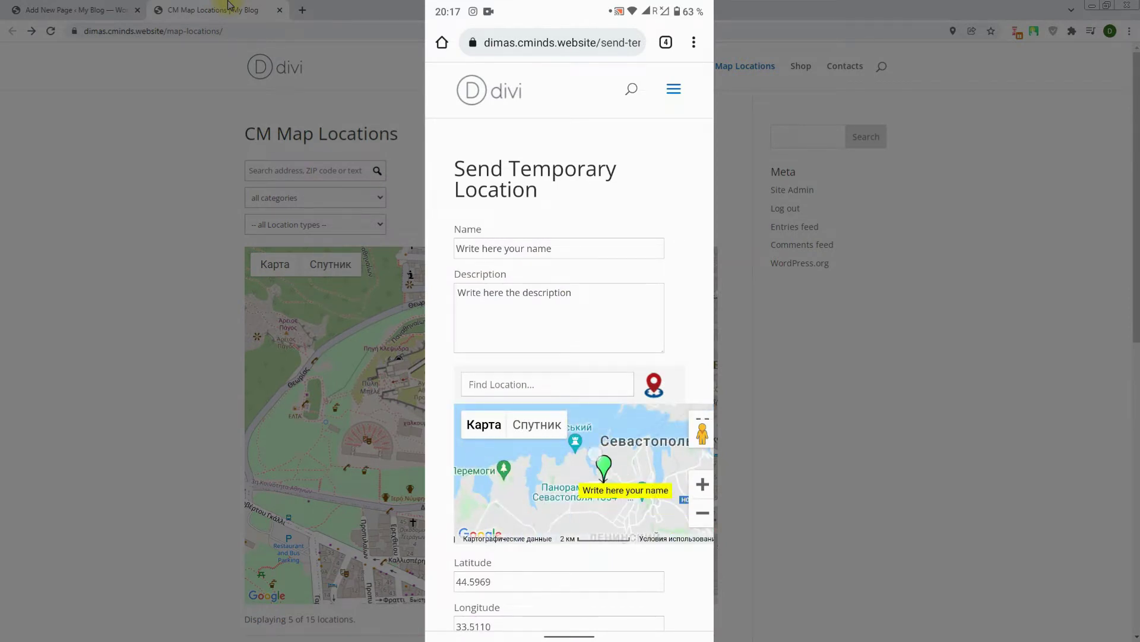
Fill in the sender's name and a Chersonesus description, then submit the temporary location
left_click(610, 248)
type("Dimas")
left_click(571, 294)
key("BackSpace")
type("Chersonesus - place of the christianization of Kievan Rus")
key("Escape")
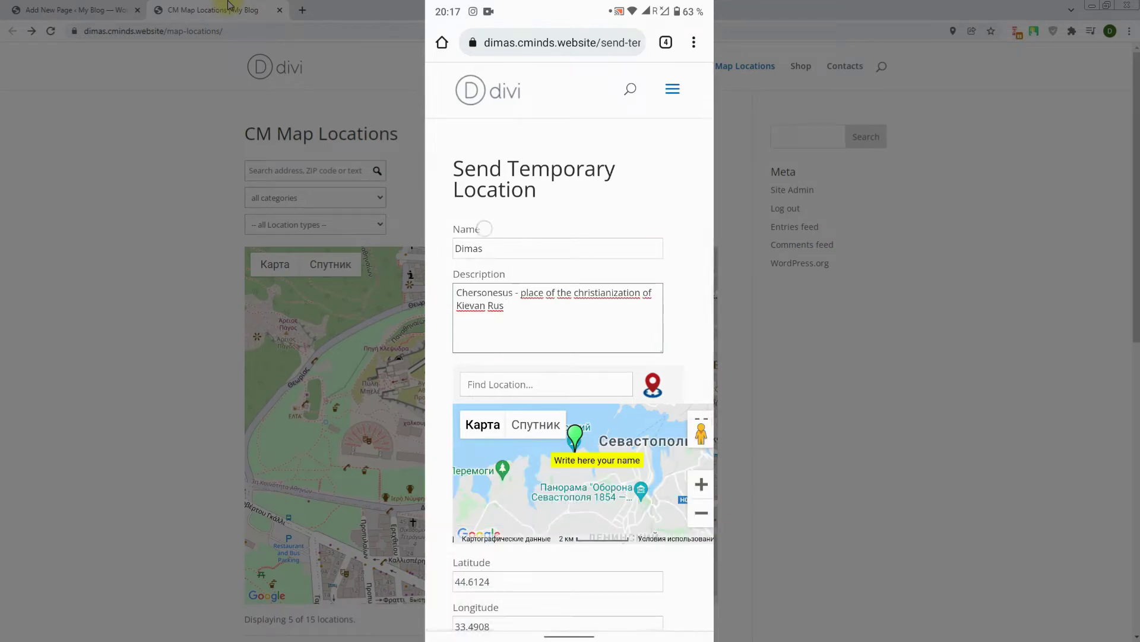
scroll(569, 356, "down", 3)
left_click(491, 518)
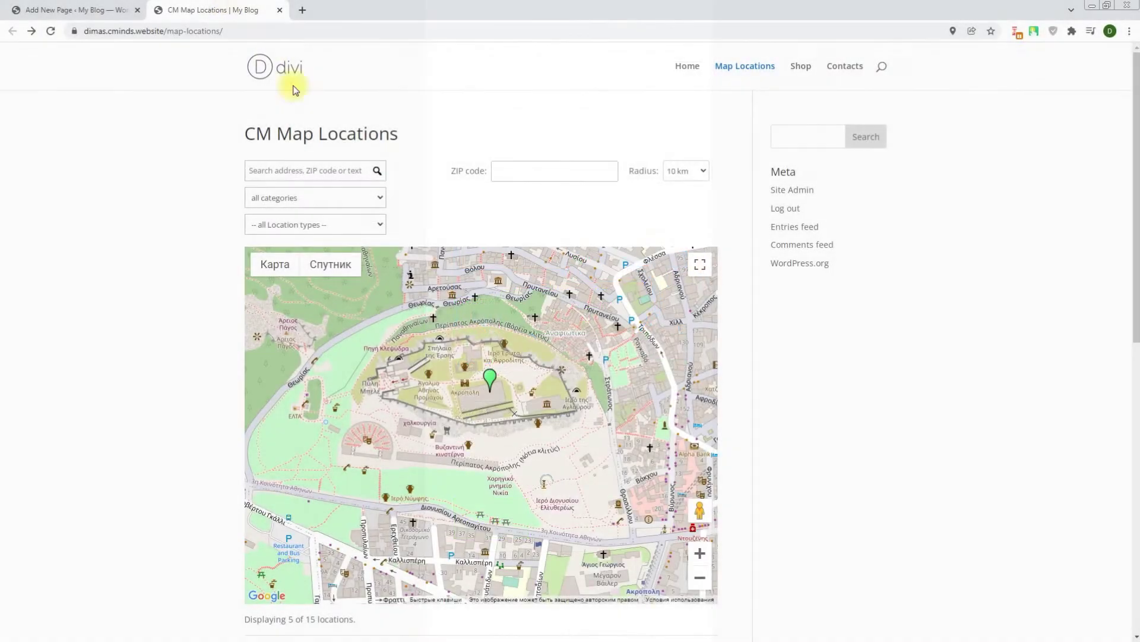
Reload the map page, zoom into Sevastopol and open the new green marker's details
right_click(426, 194)
left_click(459, 231)
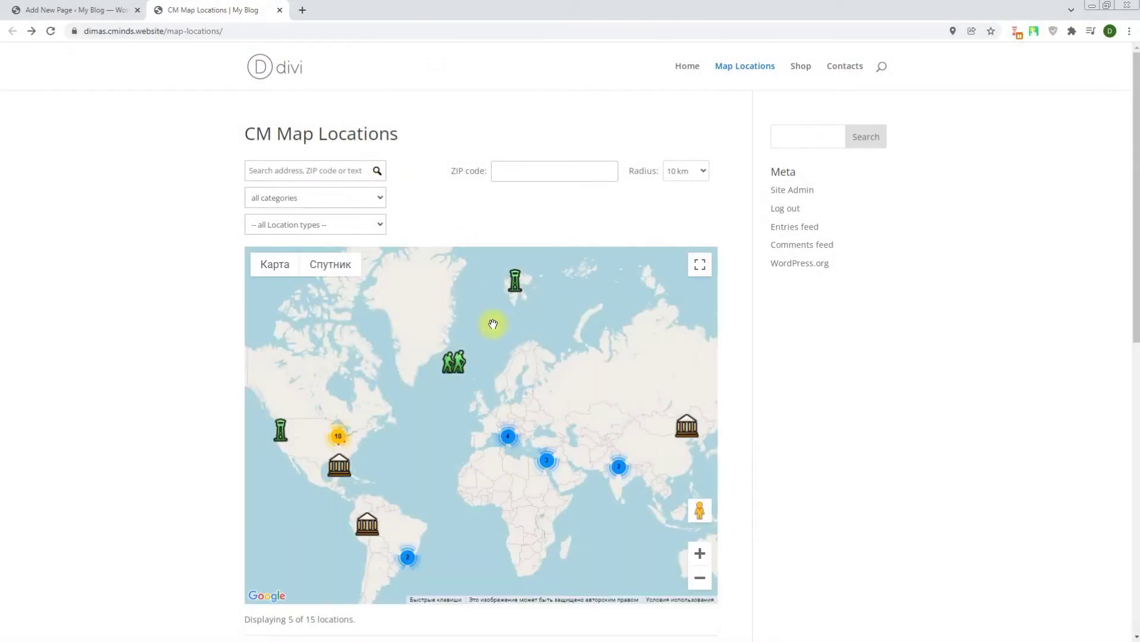
scroll(540, 435, "up", 6)
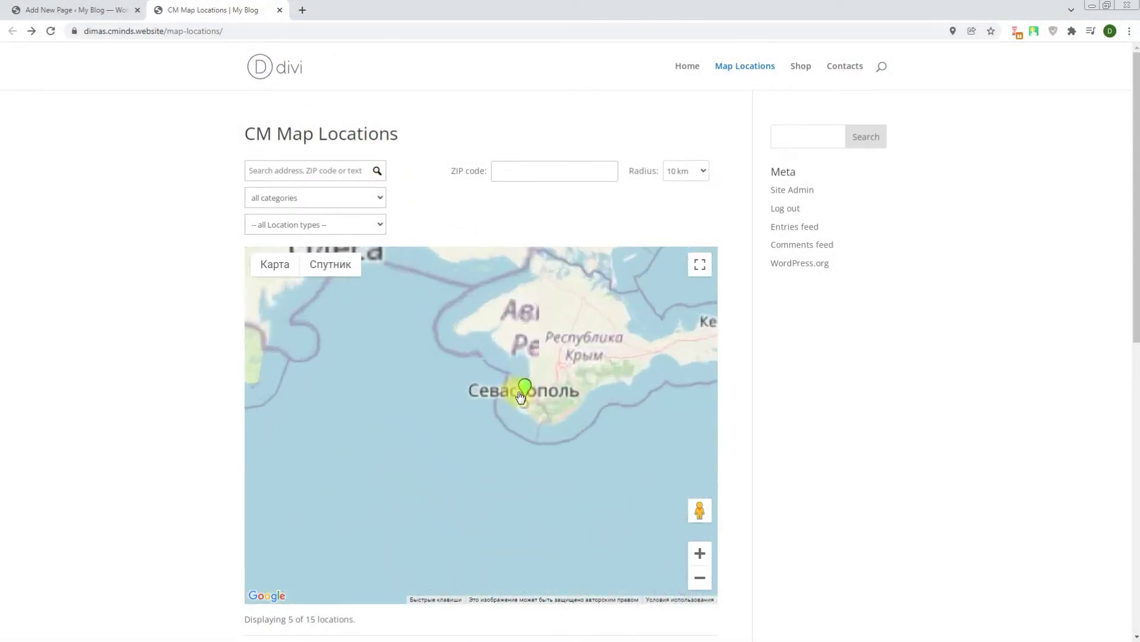
scroll(522, 397, "up", 5)
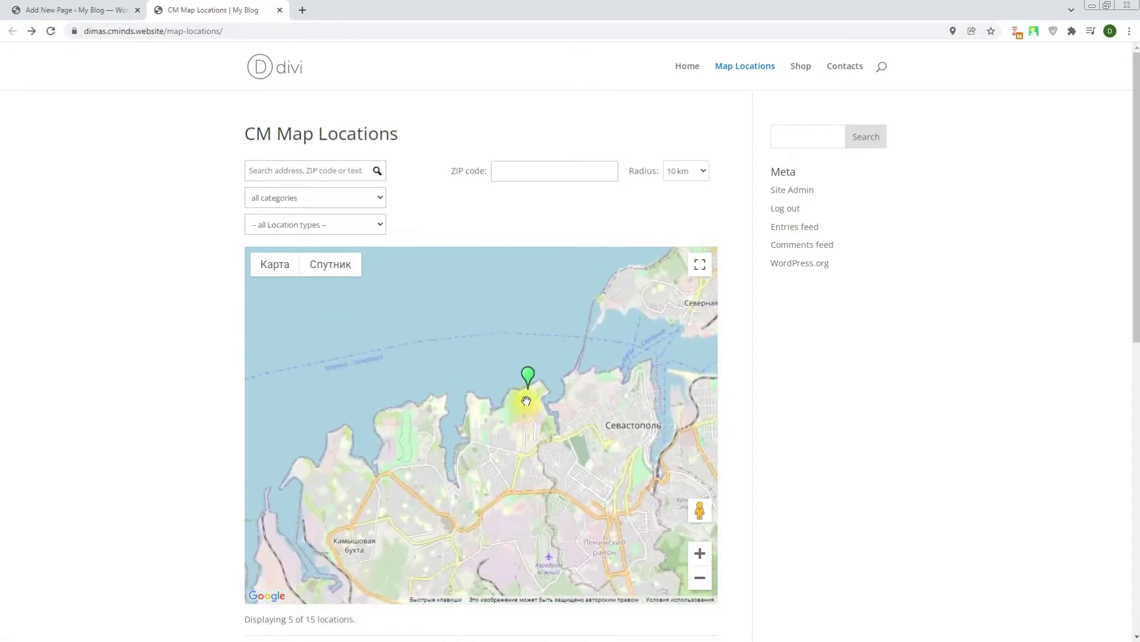
scroll(527, 401, "up", 4)
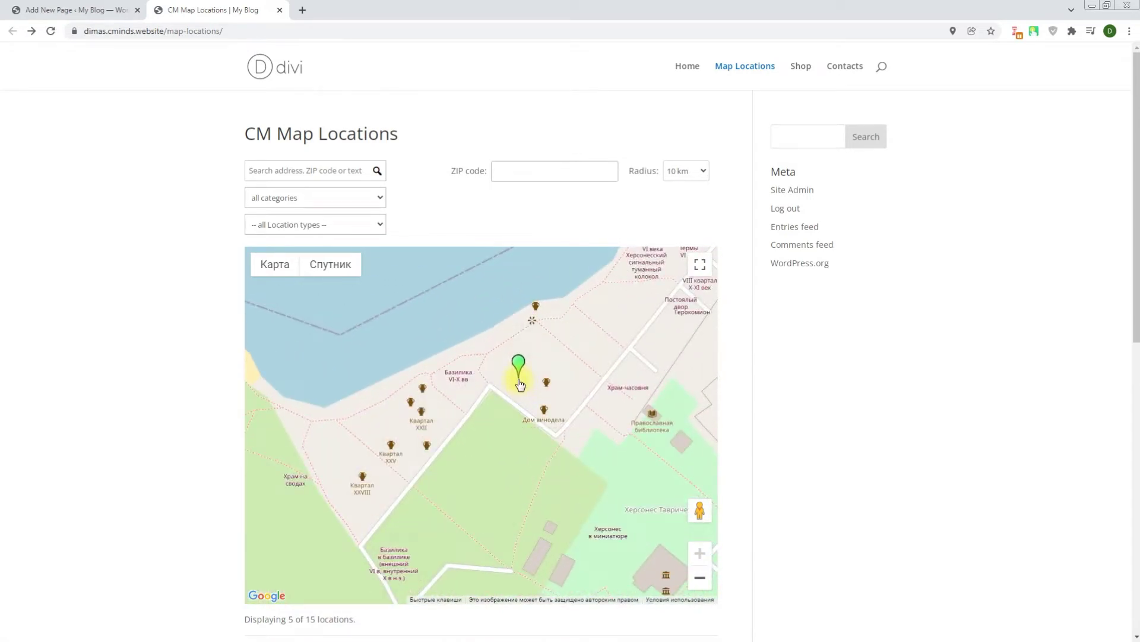
left_click(519, 381)
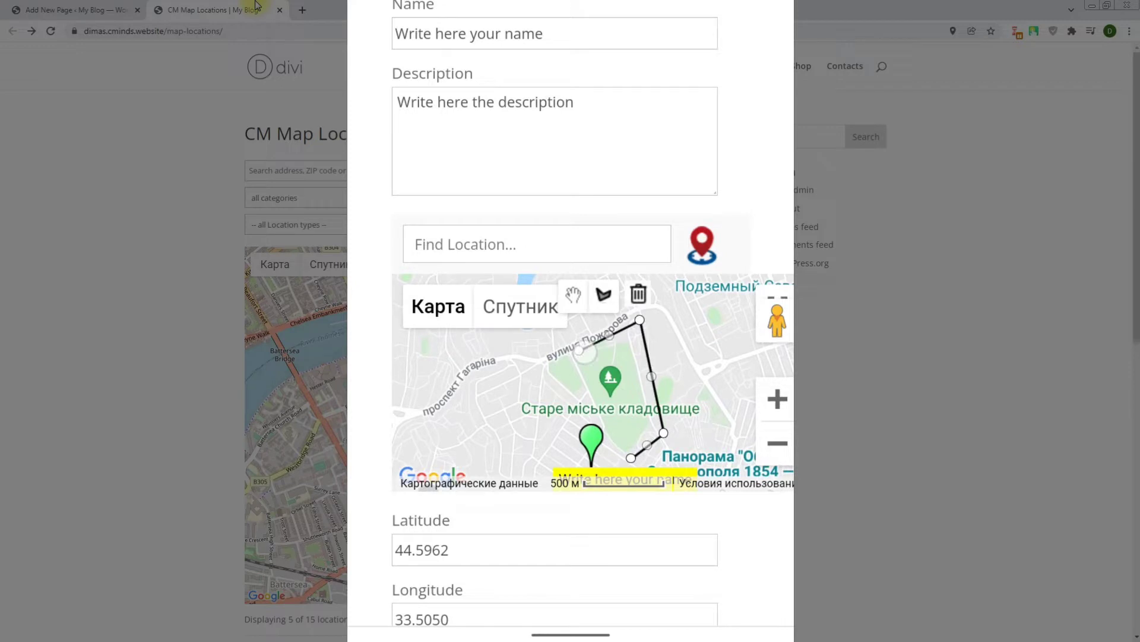
Enter the sender's name and 'Old city cemetery' description, then submit the location with its polygon
left_click(542, 35)
type("Dimas")
left_click(555, 119)
type("Old city cemetery")
left_click(378, 616)
left_click_drag(704, 585, 677, 293)
left_click(436, 429)
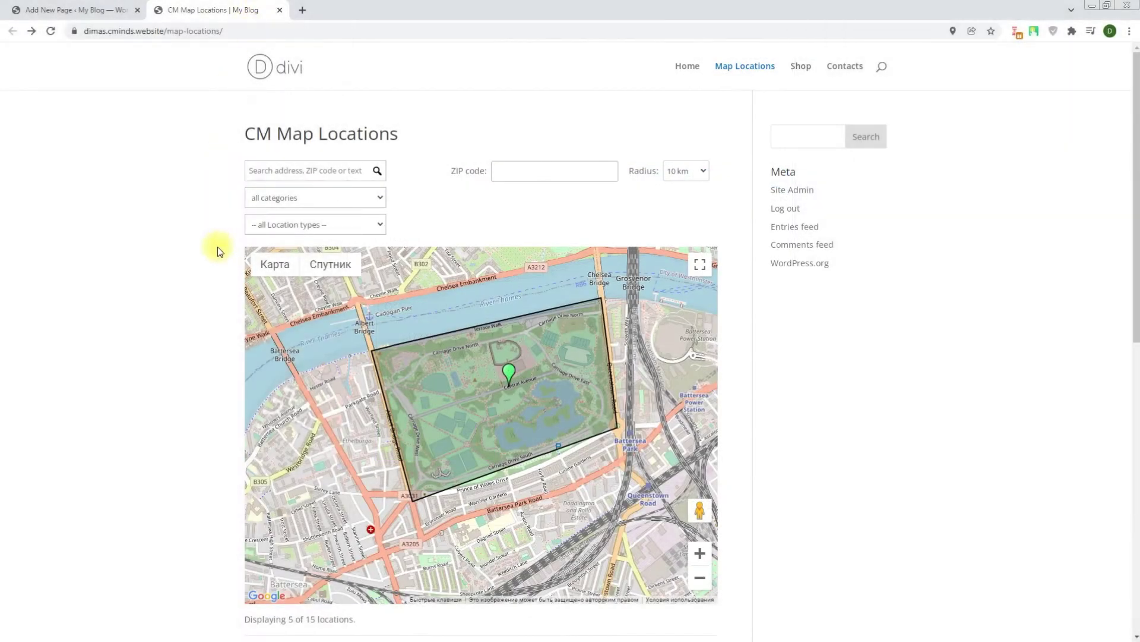
Reload the map page and zoom into Sevastopol to centre the shaded cemetery polygon
right_click(218, 247)
left_click(240, 283)
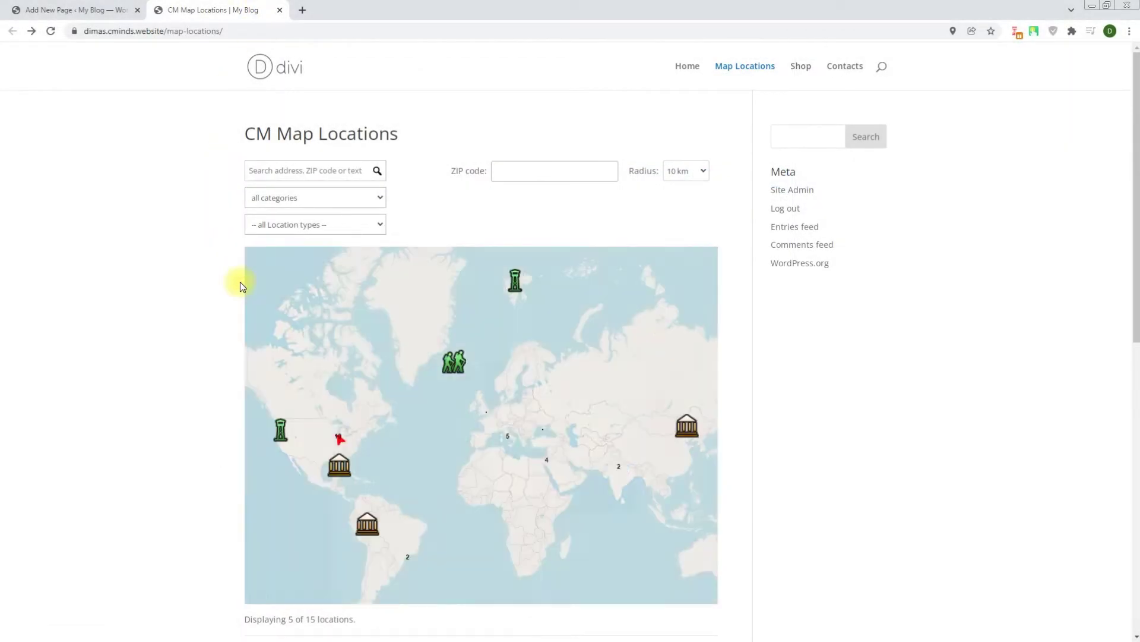
double_click(546, 430)
scroll(546, 431, "up", 6)
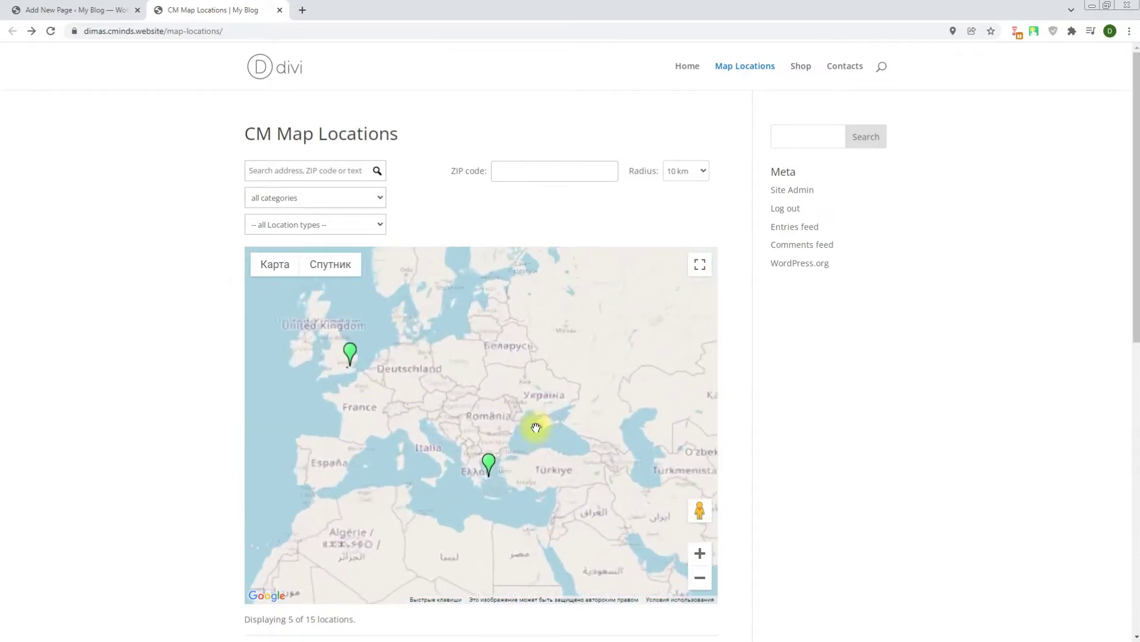
scroll(563, 416, "up", 6)
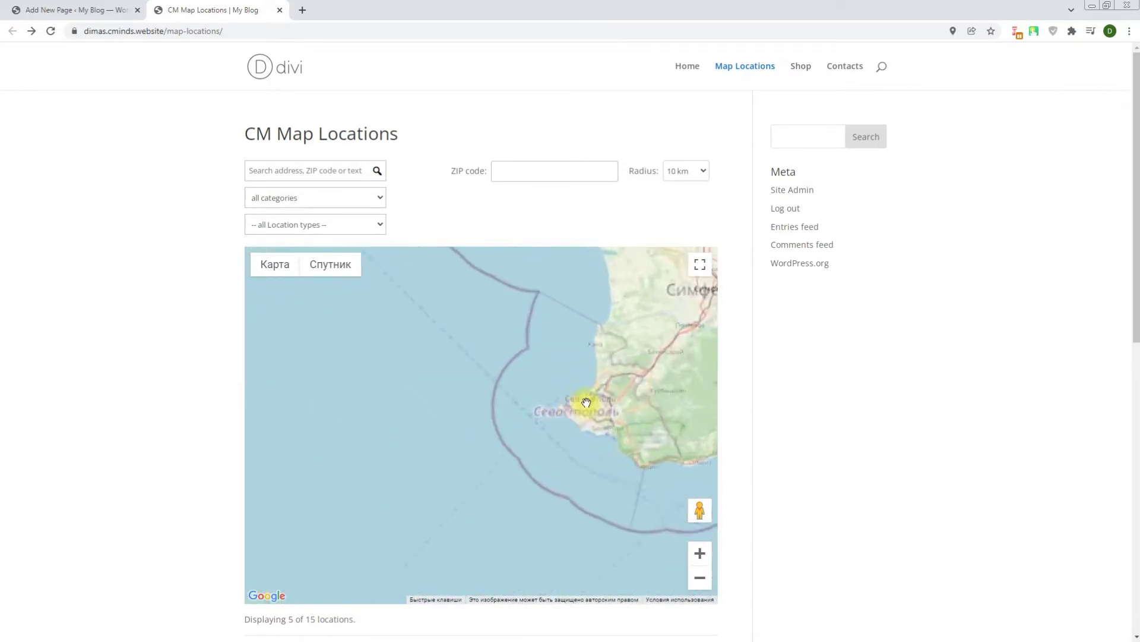
scroll(560, 362, "up", 2)
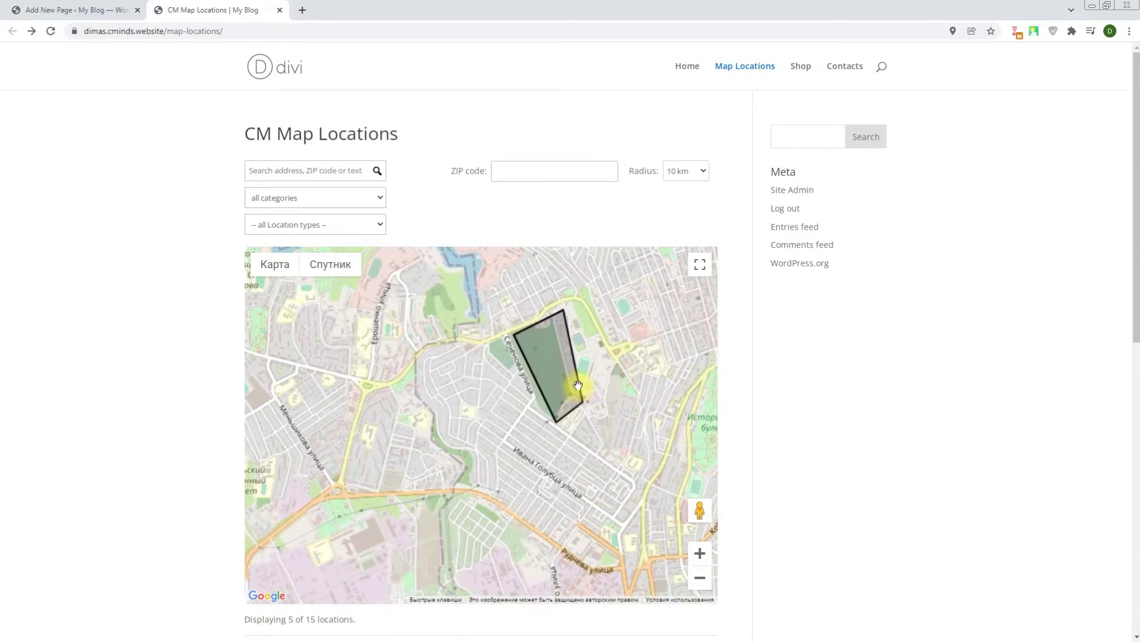
left_click_drag(588, 394, 530, 438)
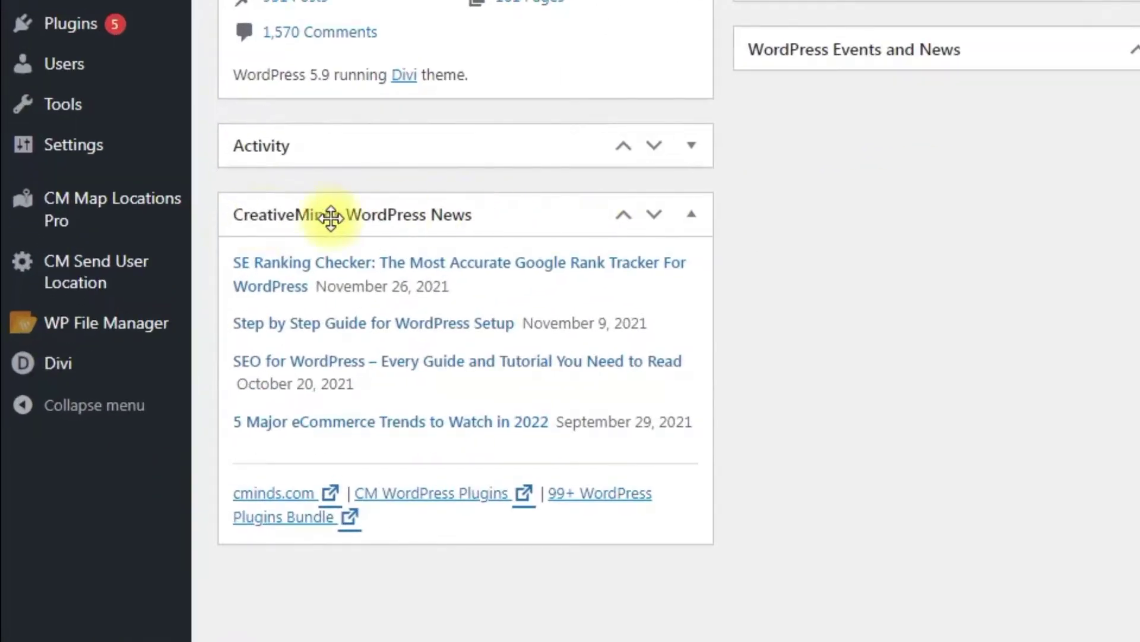
In CM Map Locations Pro settings, set Enable REST API to Yes, generate a key, and save
mouse_move(71, 338)
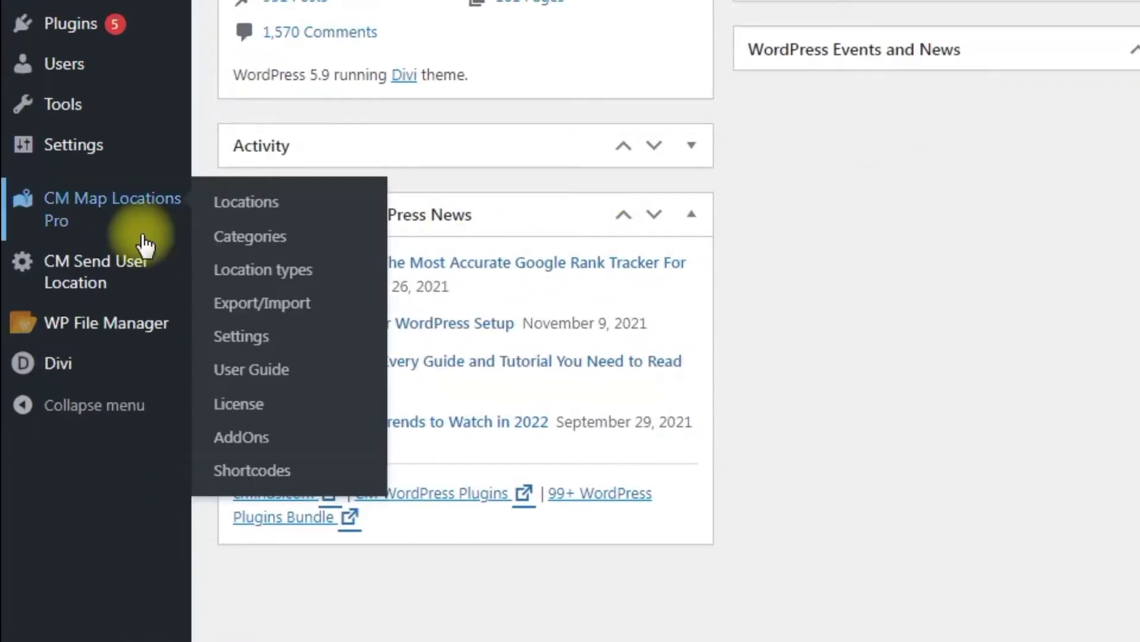
left_click(309, 344)
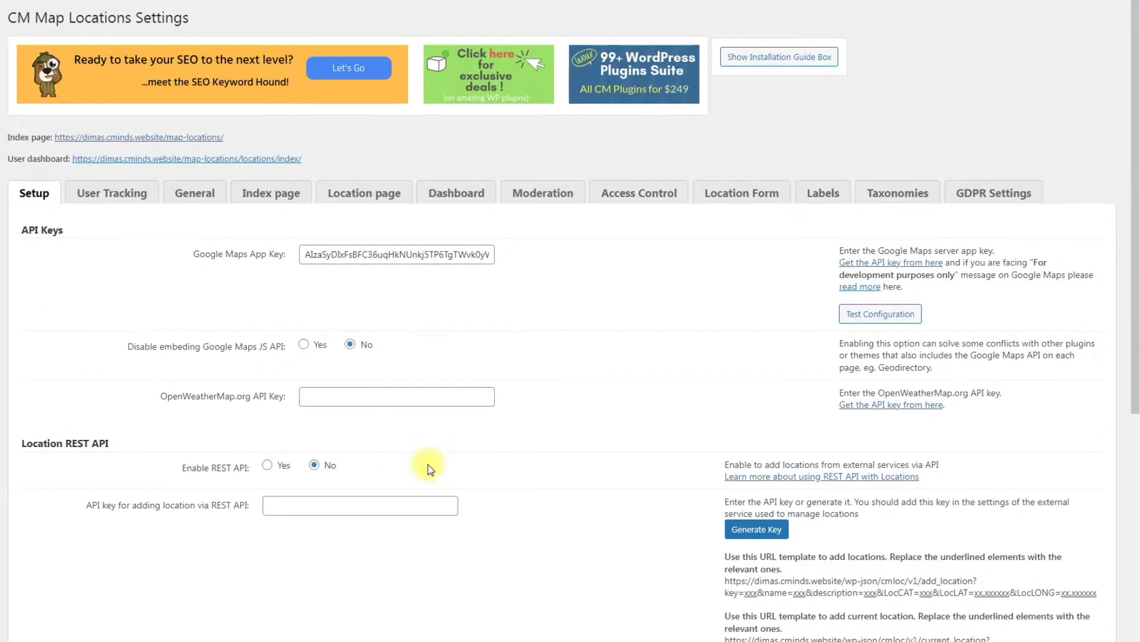
scroll(529, 466, "down", 5)
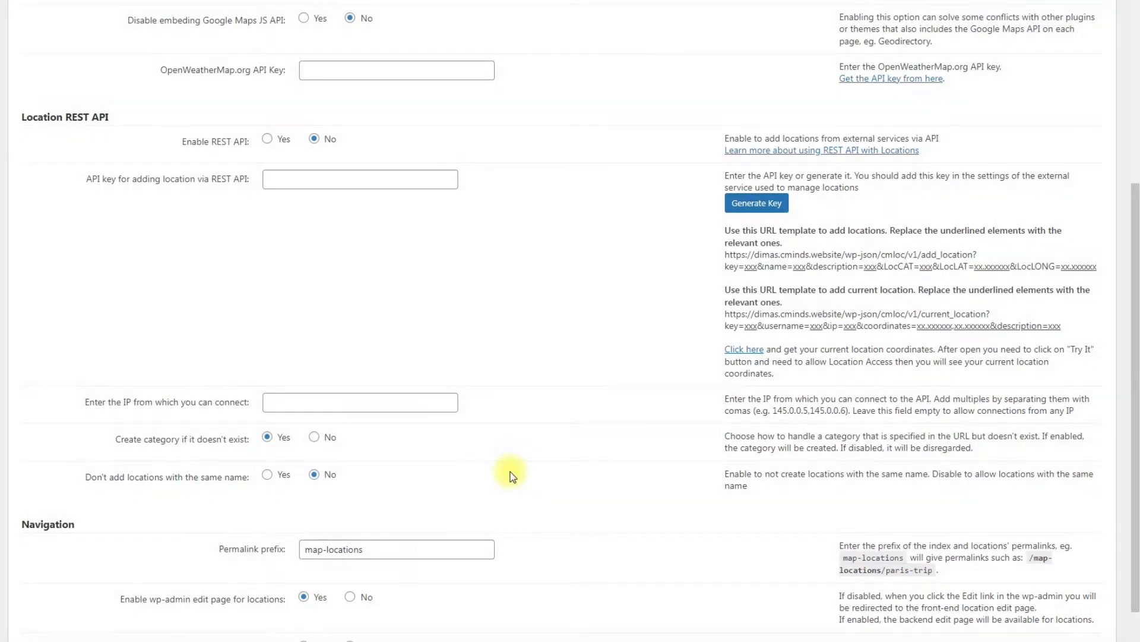
left_click(267, 139)
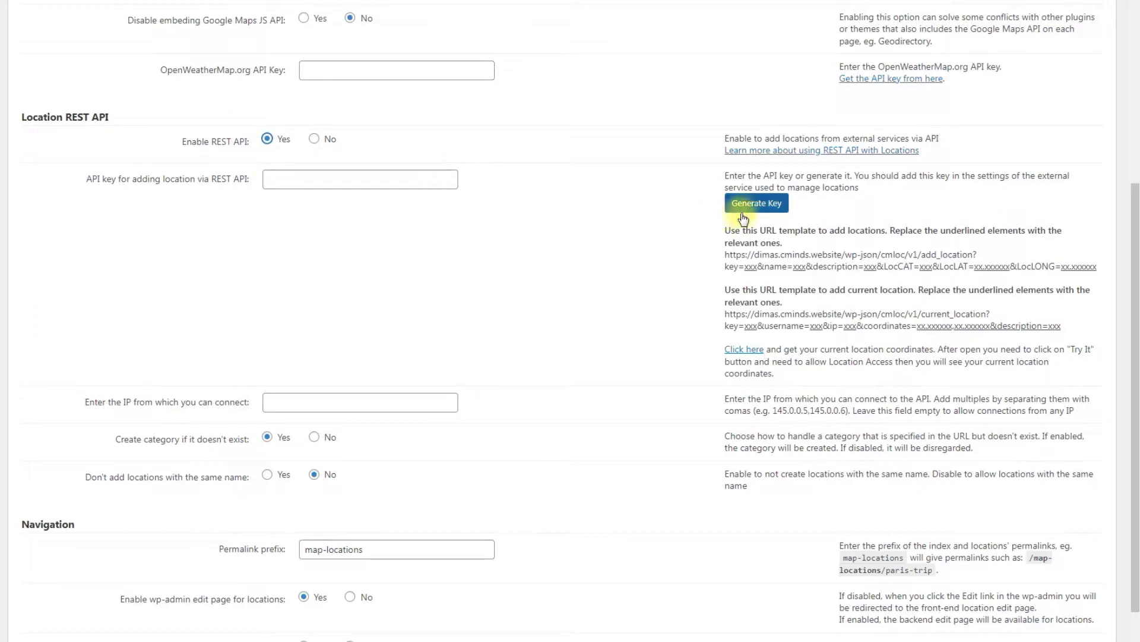
left_click(757, 204)
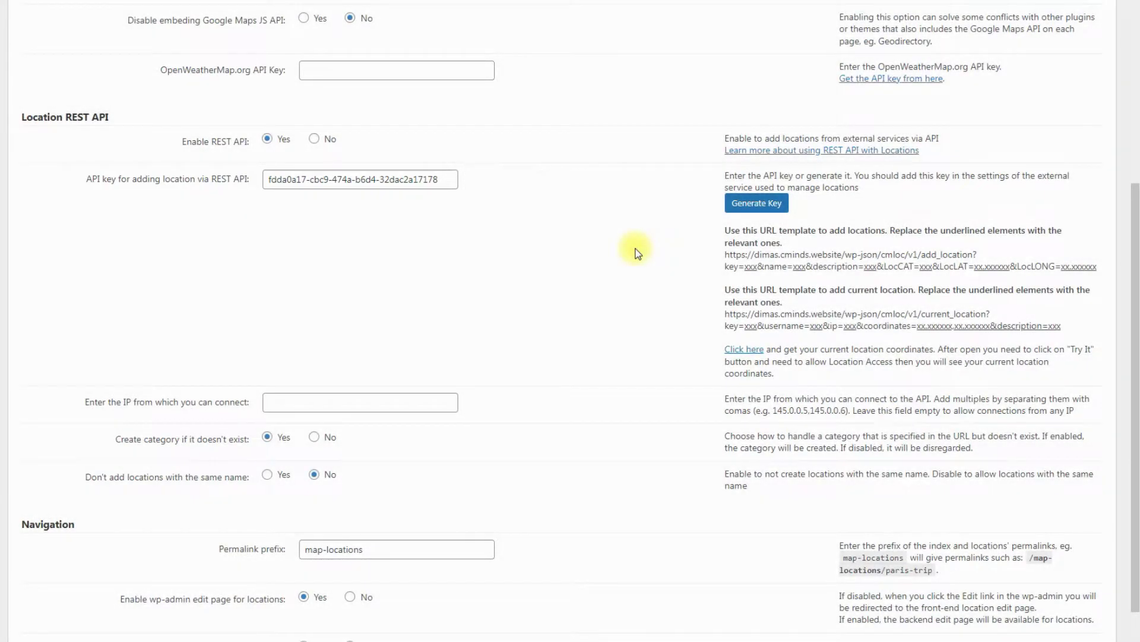
scroll(637, 253, "down", 2)
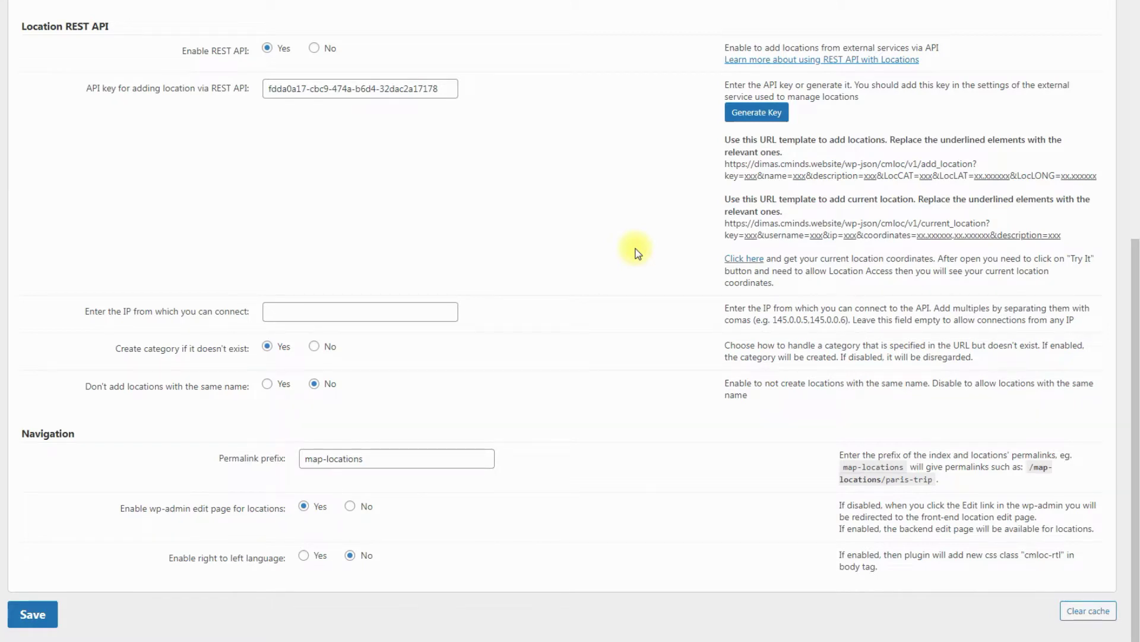
left_click(32, 612)
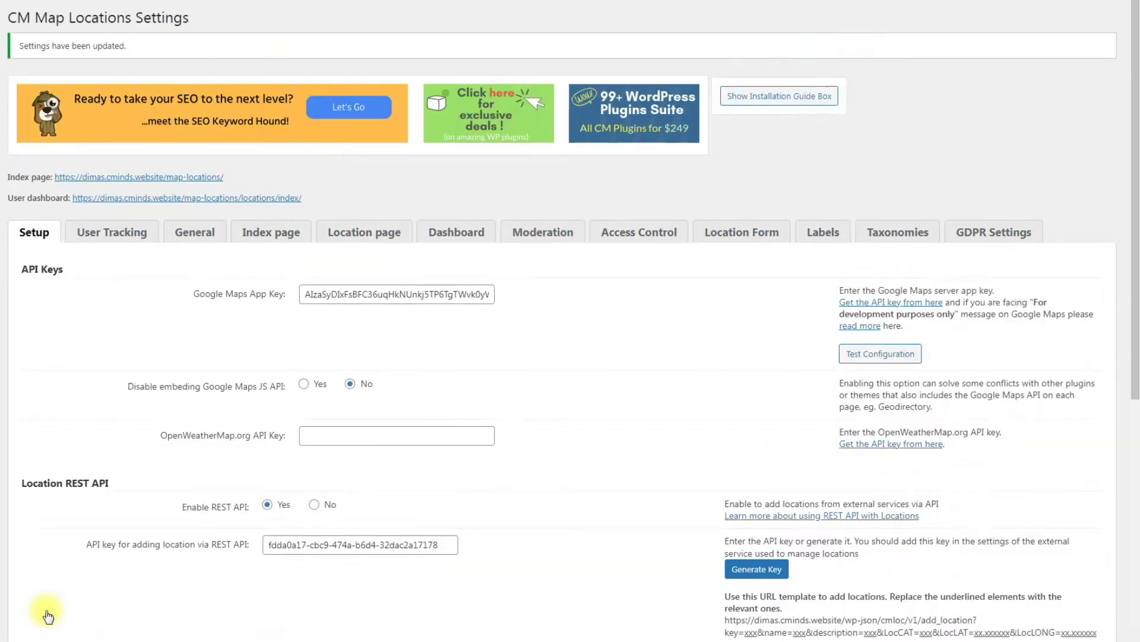
scroll(48, 616, "down", 4)
Copy the generated REST API key
triple_click(438, 283)
right_click(438, 283)
left_click(464, 309)
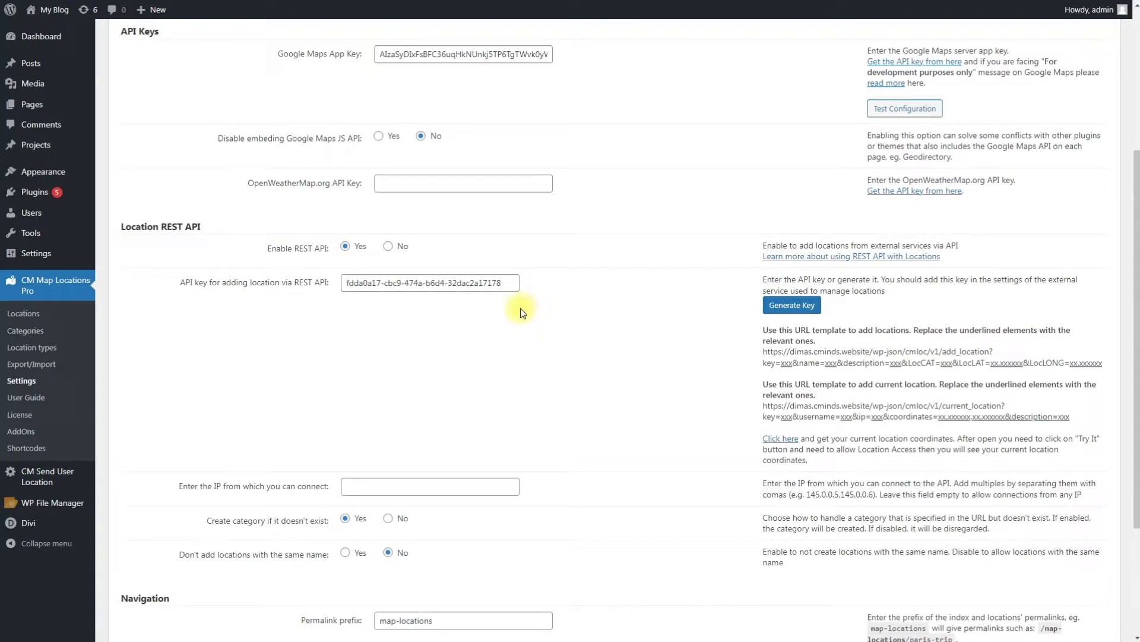
Paste the API key and the site URL into CM Send User Location's API Key and Server Address
mouse_move(154, 316)
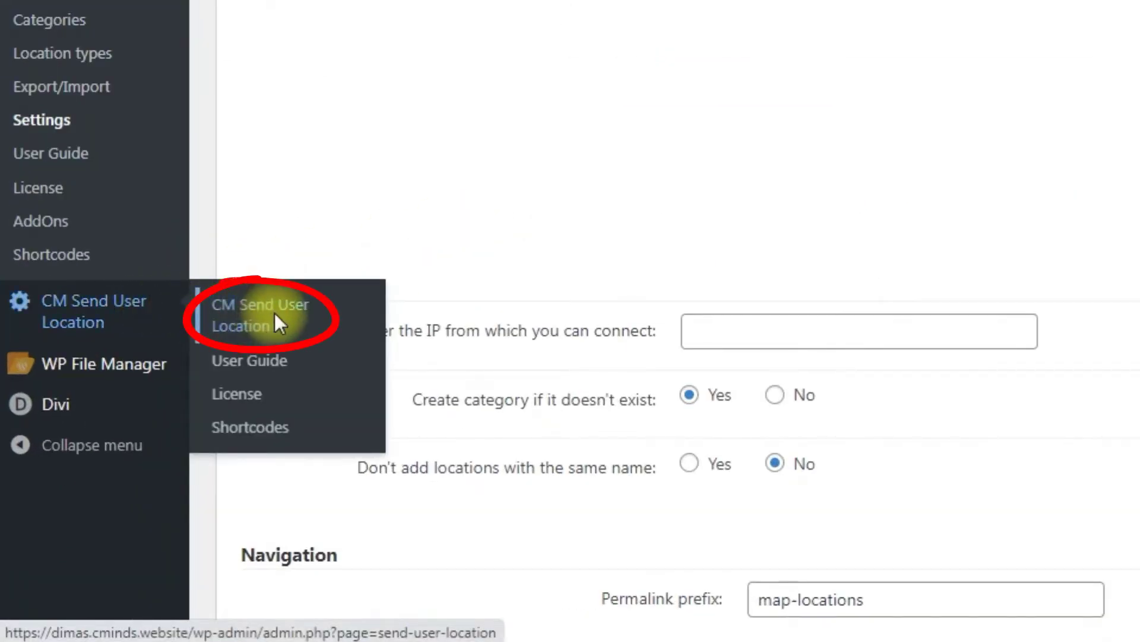
left_click(275, 312)
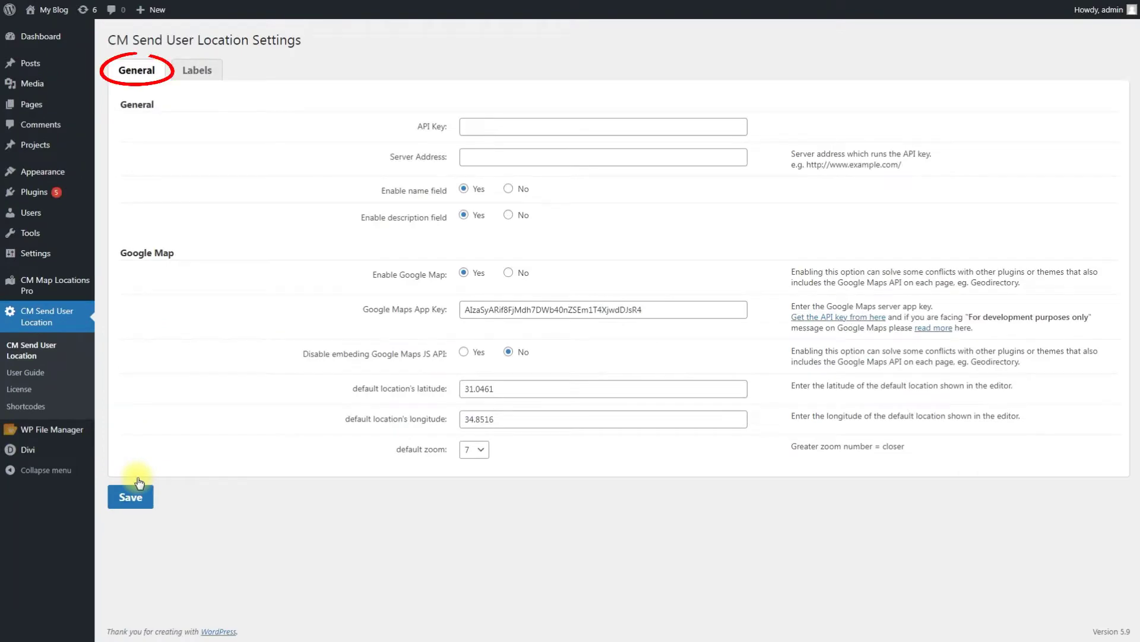
right_click(546, 115)
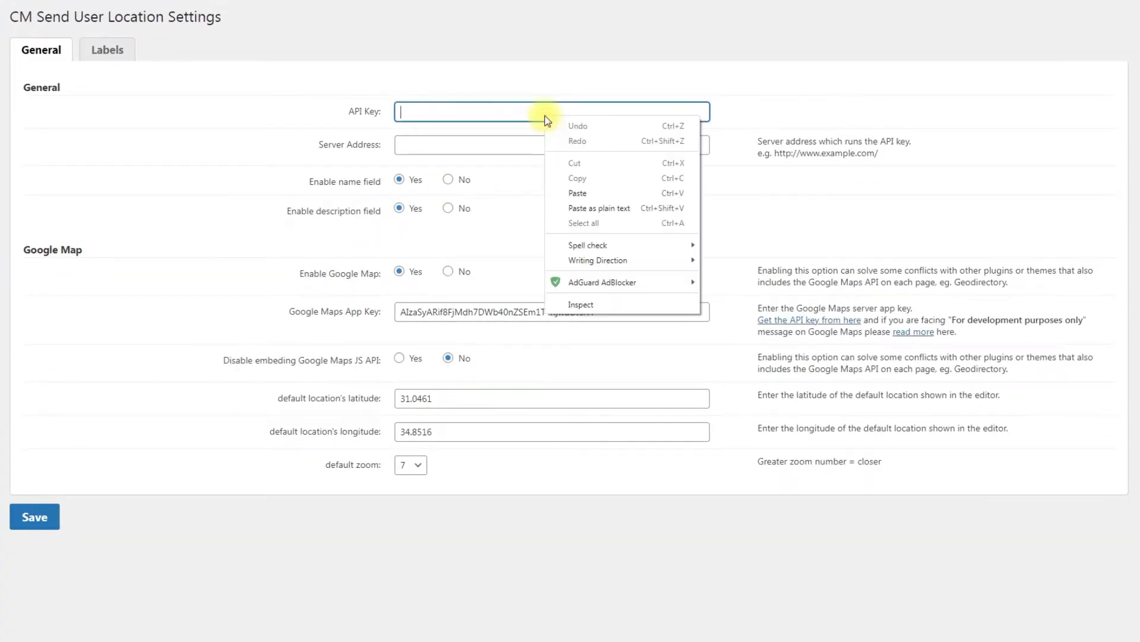
left_click(582, 186)
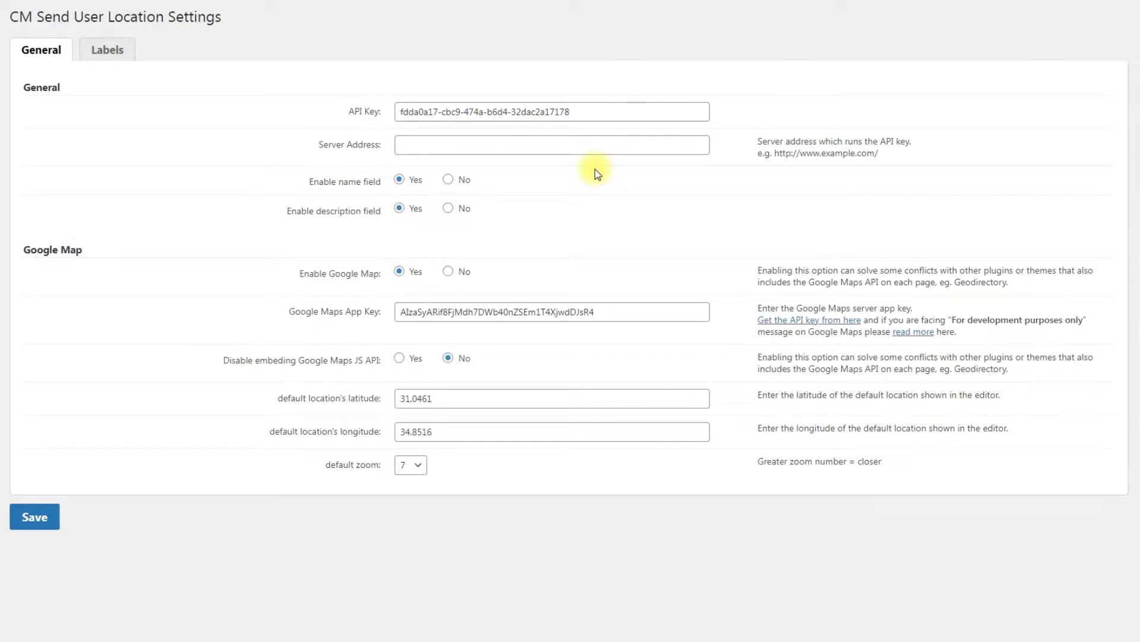
left_click(599, 144)
key("ctrl+v")
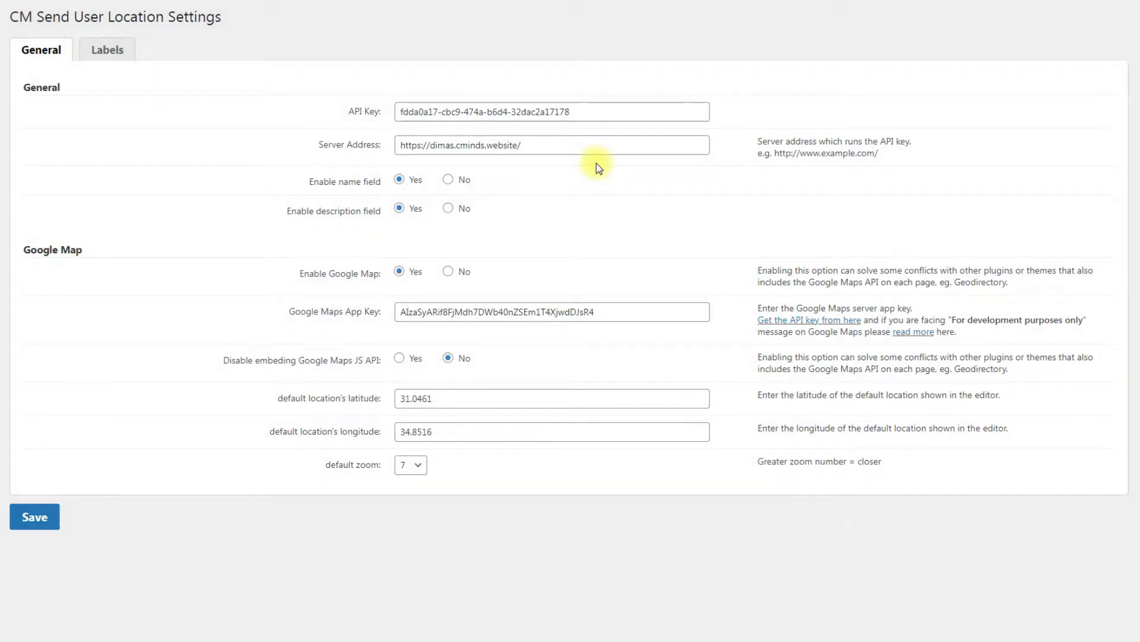
Save the CM Send User Location settings with the API key and server address
left_click(47, 524)
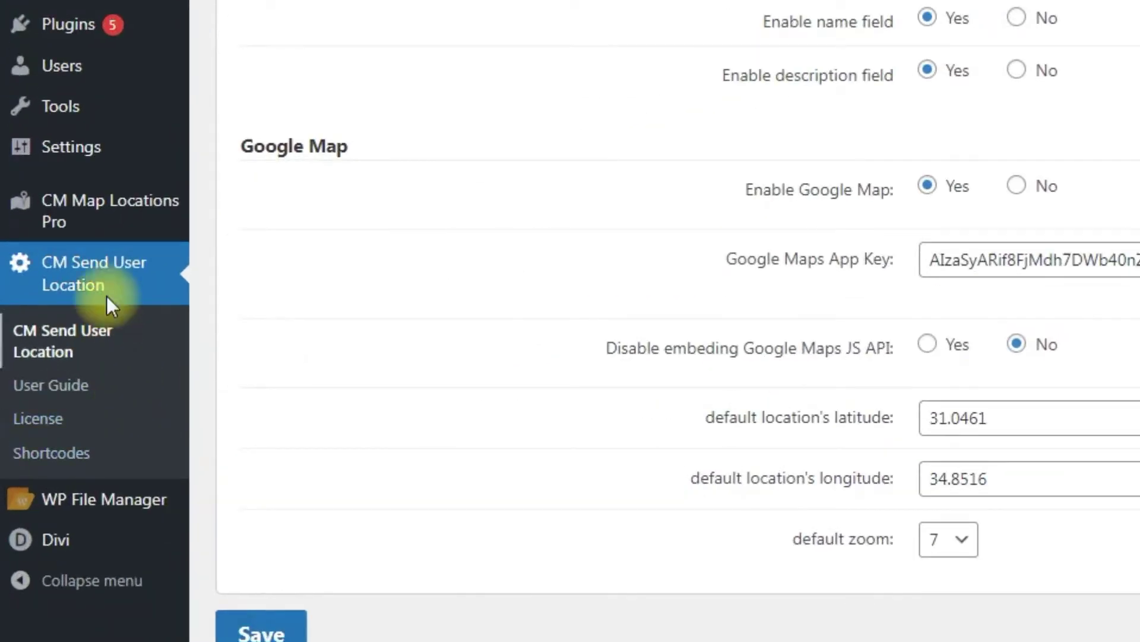
mouse_move(56, 284)
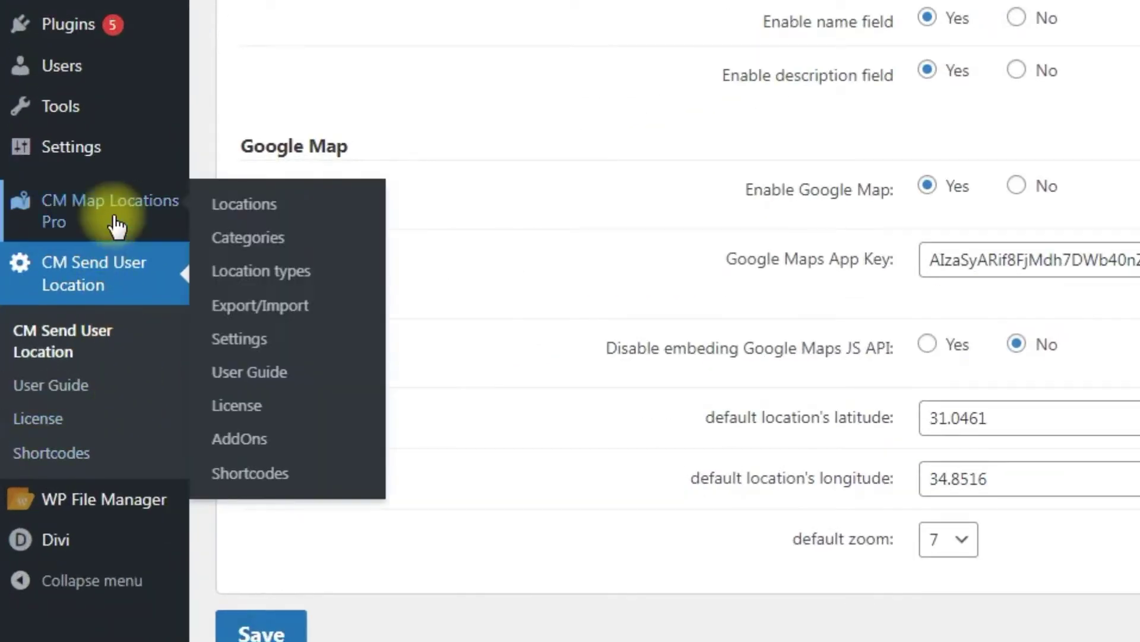
Open CM Map Locations Pro's User Tracking settings and review the Temporary Locations and Polygons options
left_click(282, 336)
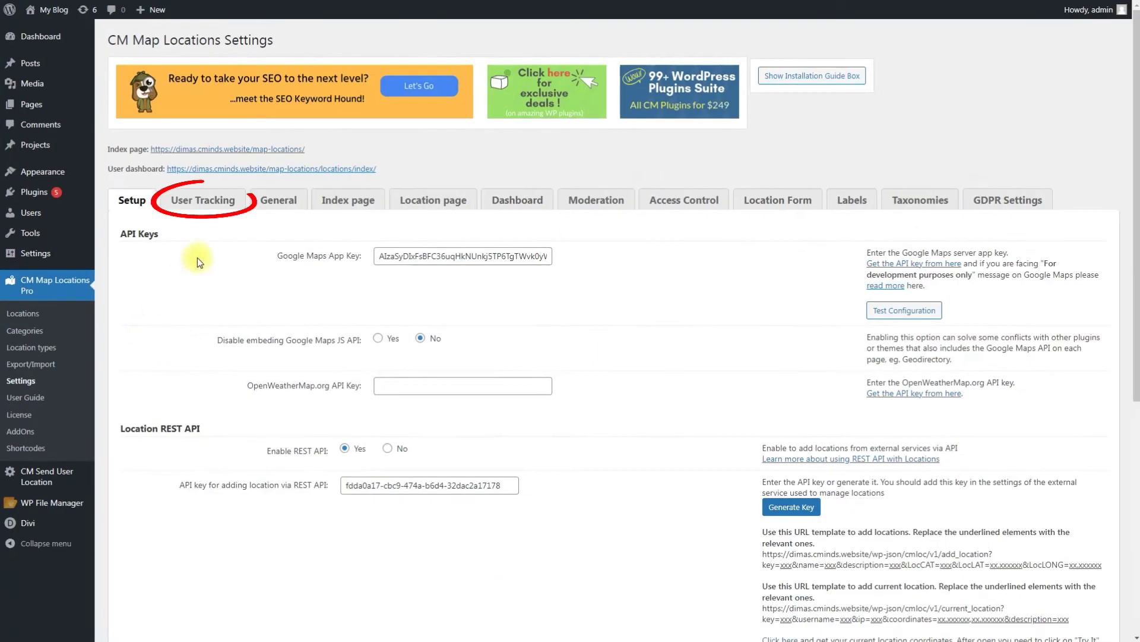
left_click(202, 200)
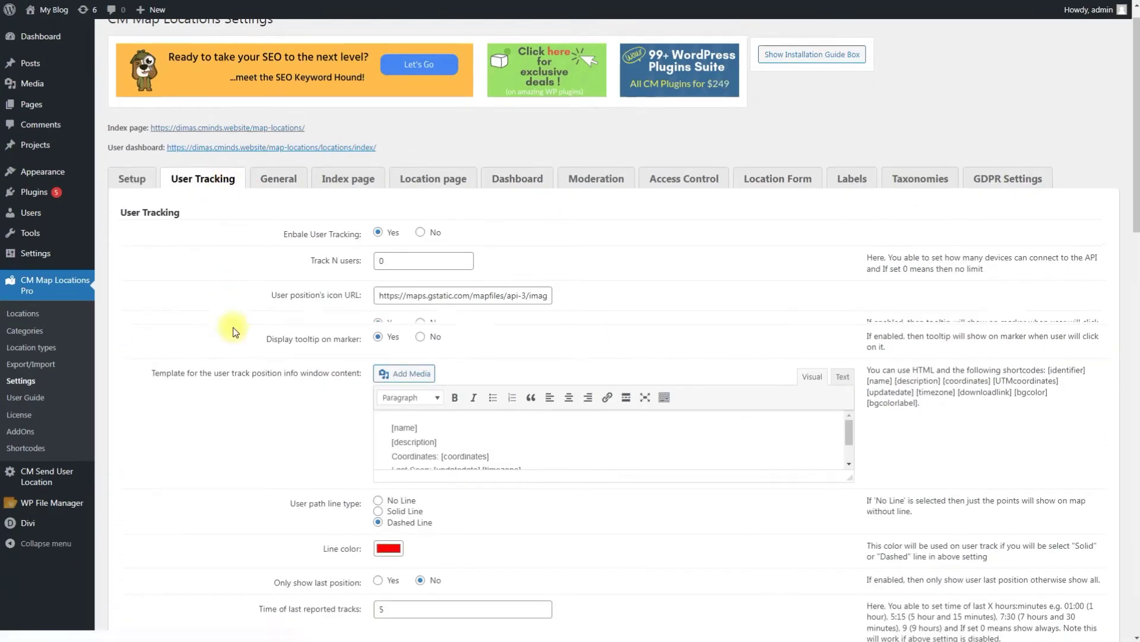
scroll(233, 326, "down", 10)
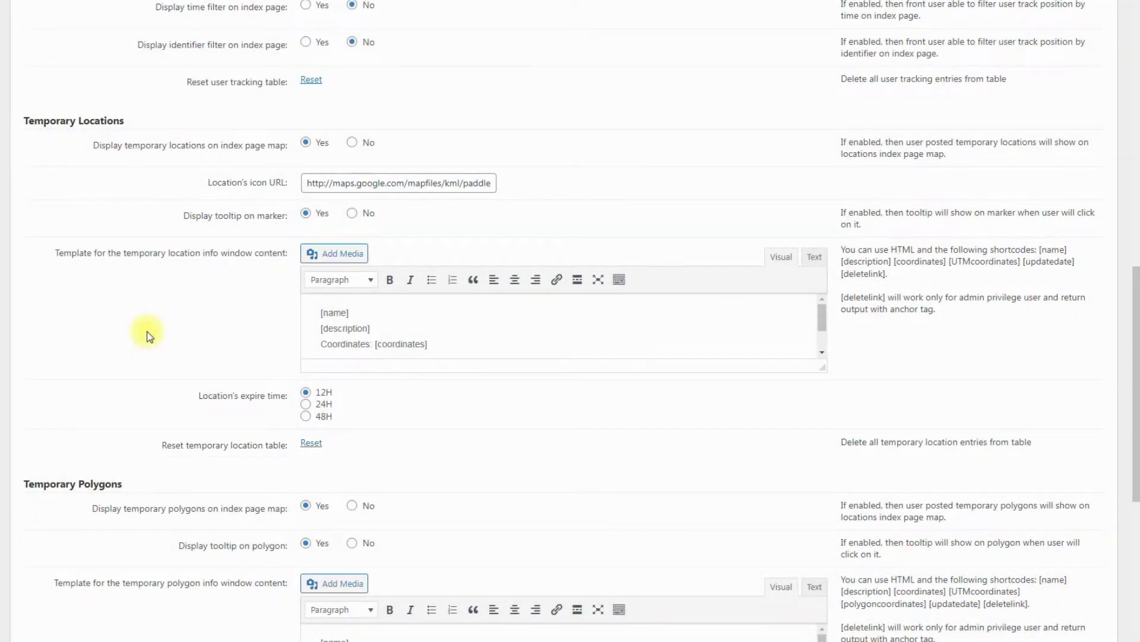
scroll(147, 331, "down", 8)
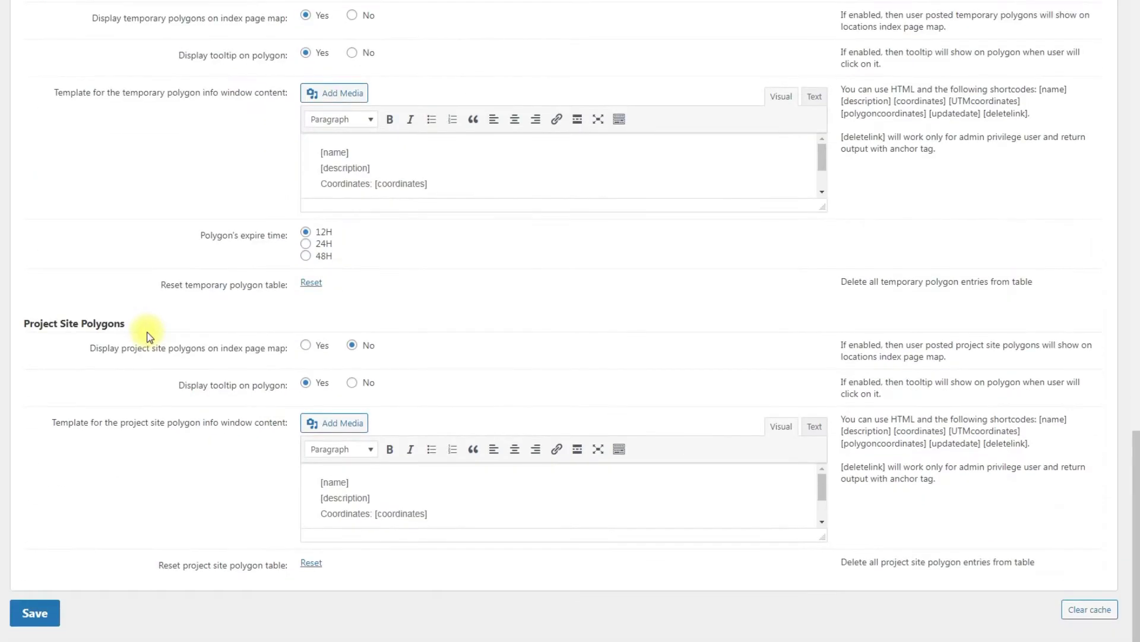
Save the User Tracking settings so 'Settings have been updated.' appears
left_click(44, 608)
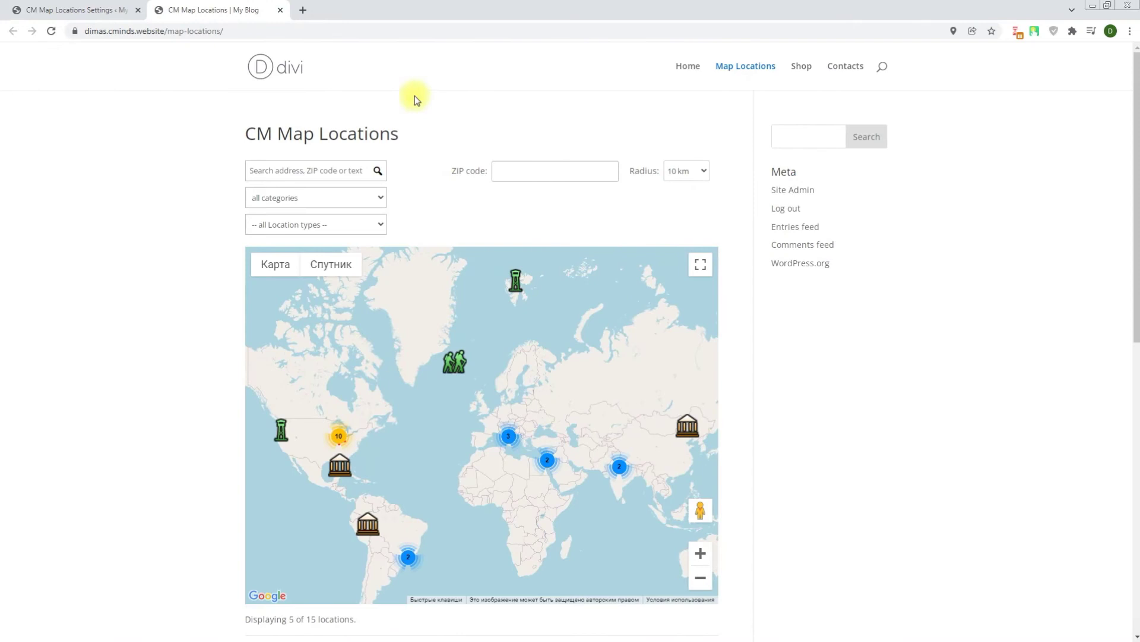
Post the Parthenon, Athens temporary location by loading the current_location API URL
left_click(402, 33)
key("ctrl+v")
key("Return")
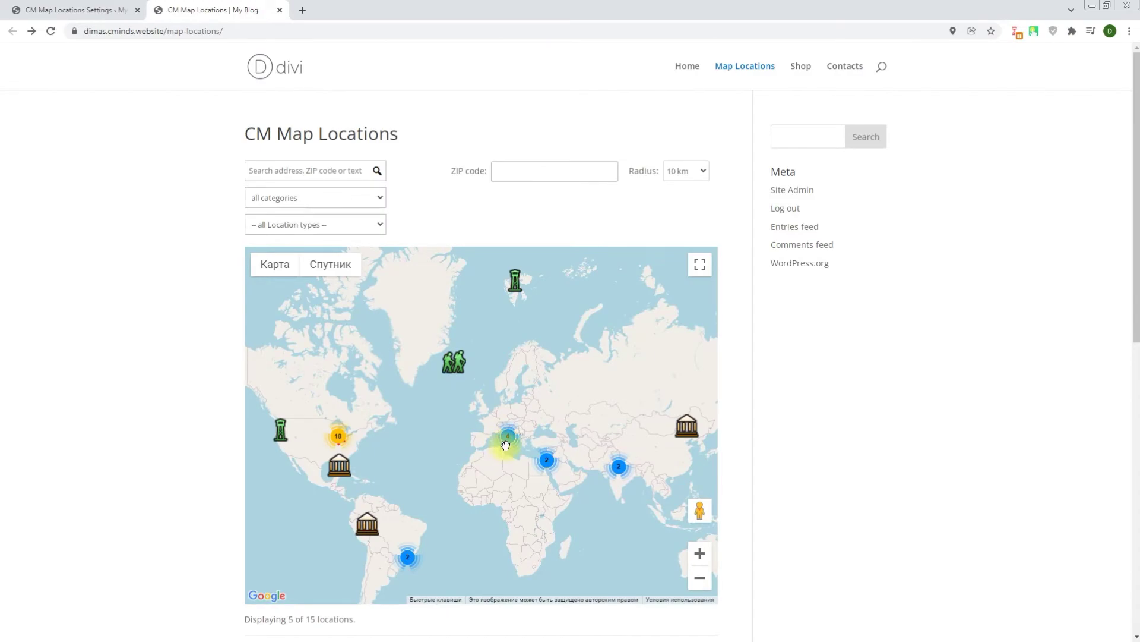
Zoom the map to Athens and inspect the new Parthenon marker's details
scroll(555, 433, "up", 3)
scroll(594, 431, "up", 6)
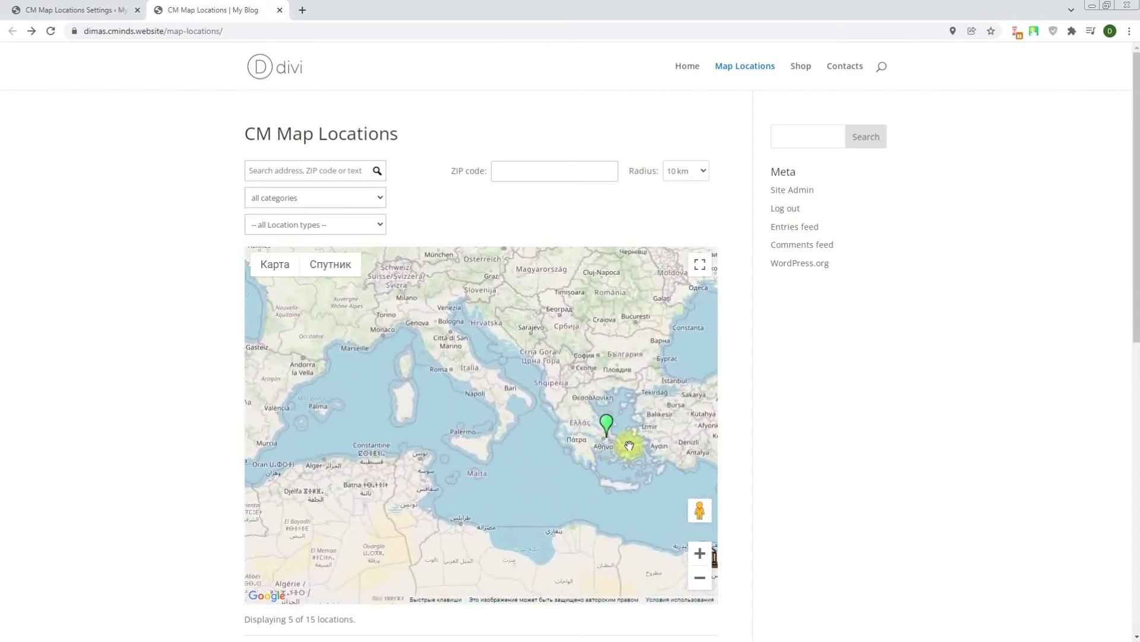
scroll(521, 429, "up", 5)
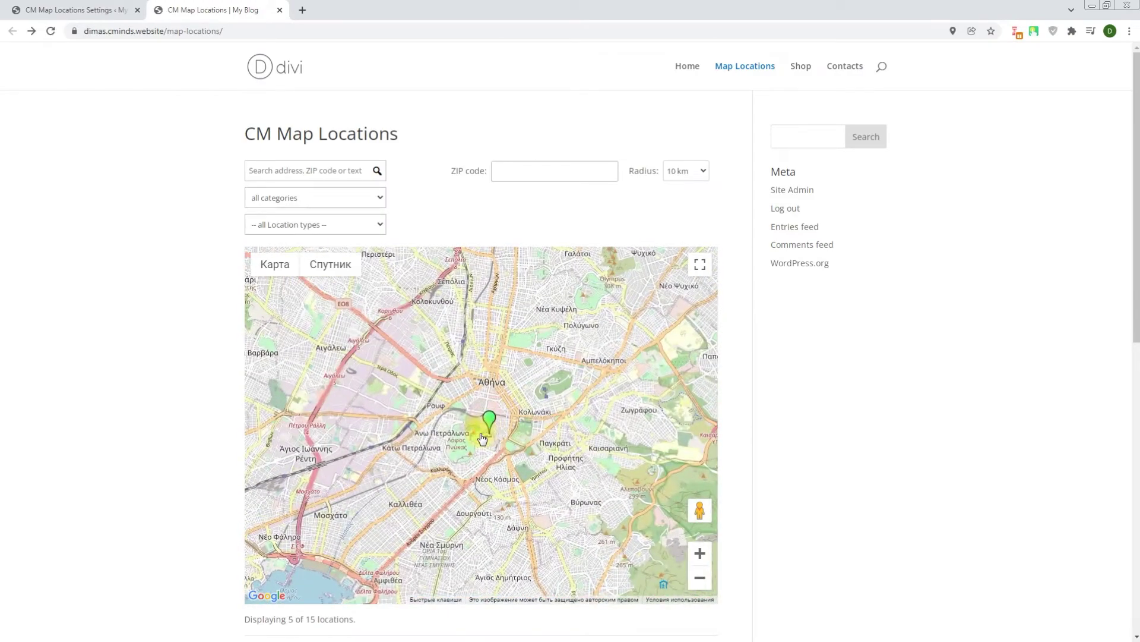
left_click(489, 393)
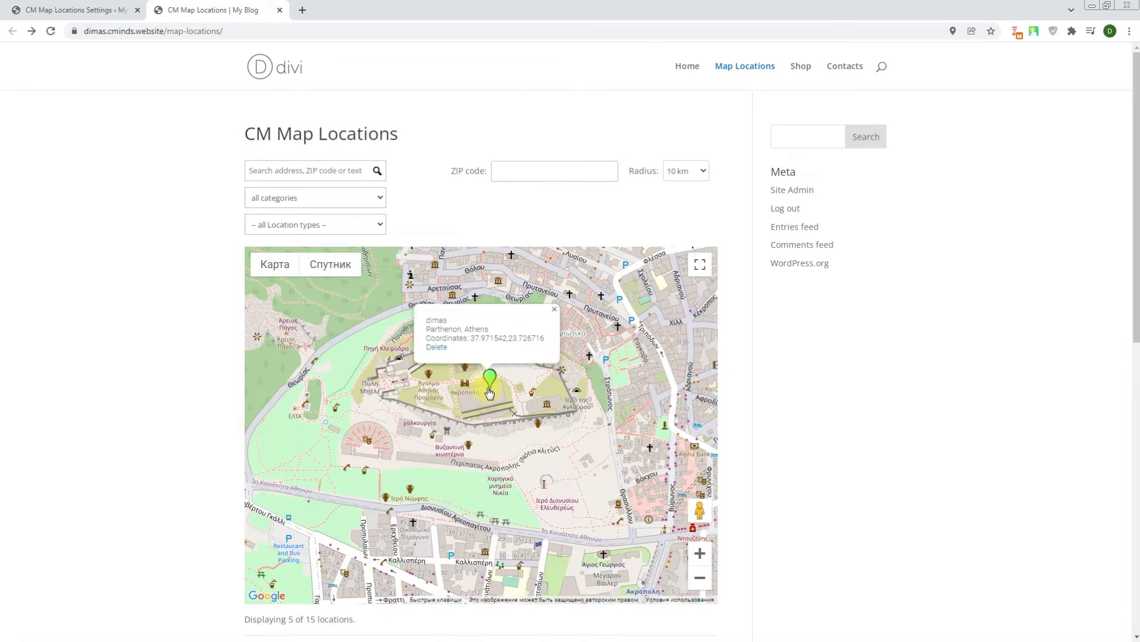
left_click(554, 309)
left_click(37, 5)
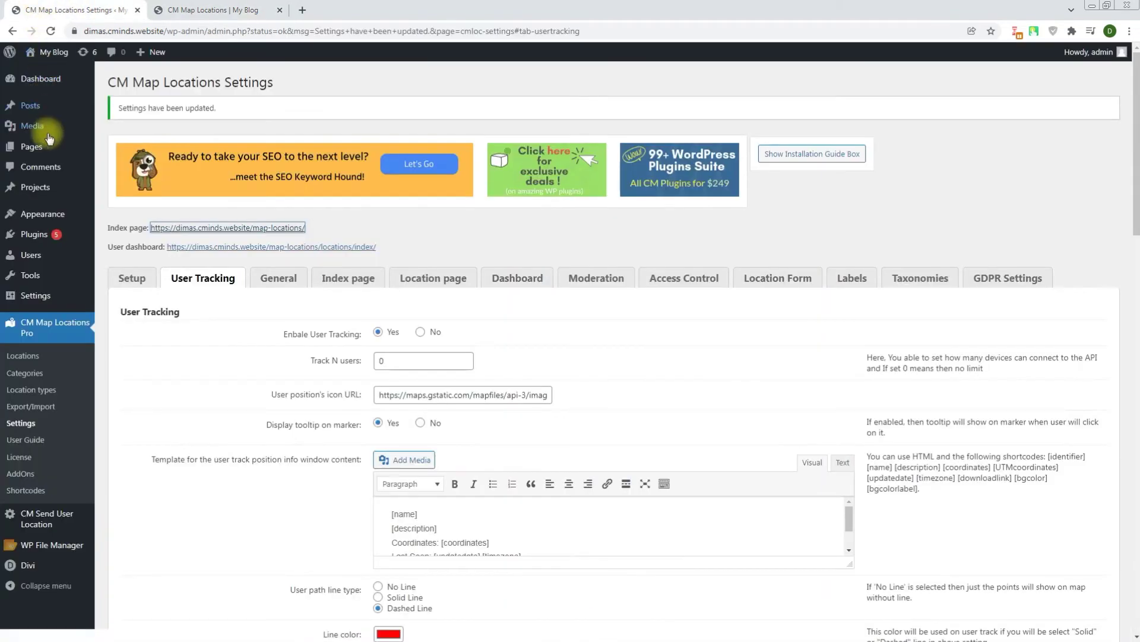
Create a new blank page via Pages > Add New
left_click(128, 167)
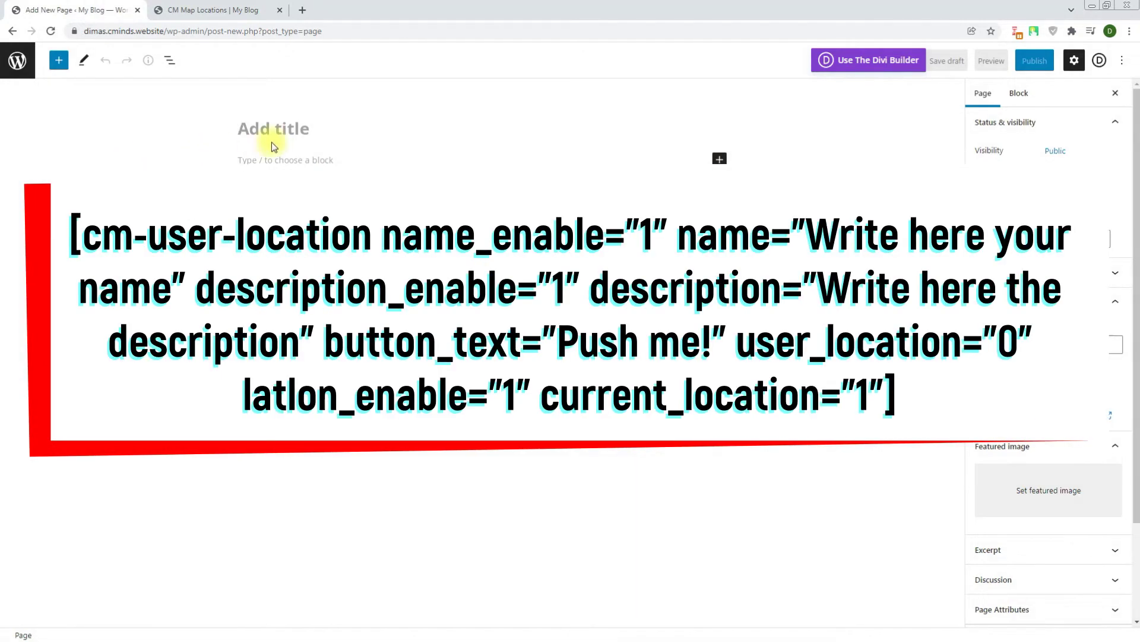
Title the page 'Send Temporary Location', add the [cm-user-location] shortcode, and publish it
type("Send Temporary Location")
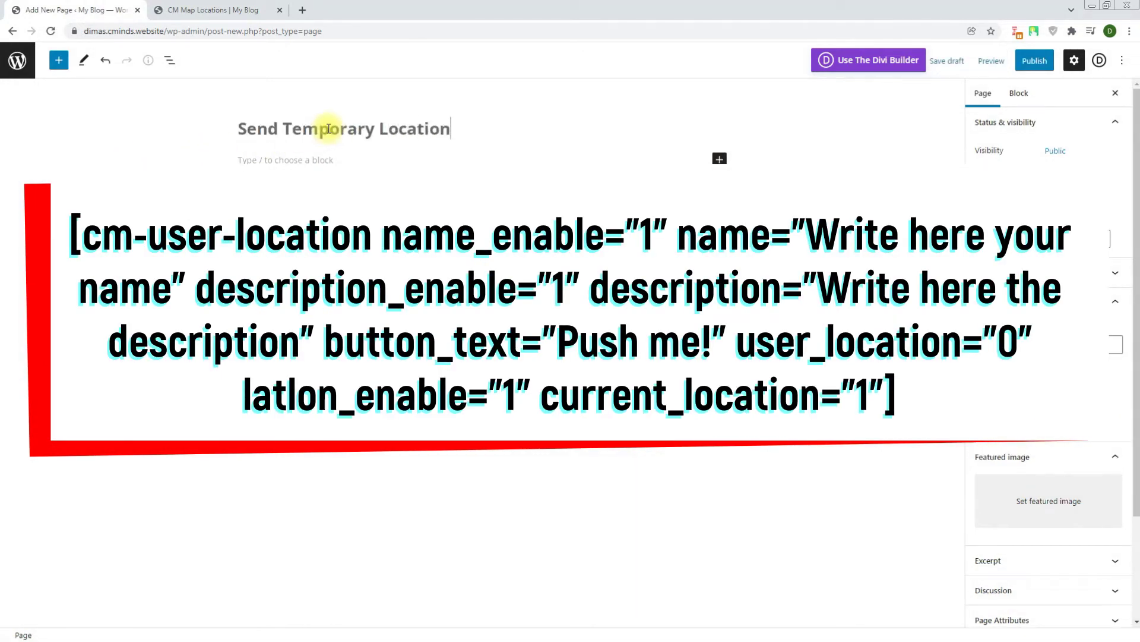
left_click(326, 159)
type("[cm-user-location name_enable=\"1\" name=\"Write here your name\" description_enable=\"1\" description=\"Write here the description\" button_text=\"Push me!\" user_location=\"0\" latlon_enable=\"1\" current_location=\"1\"]")
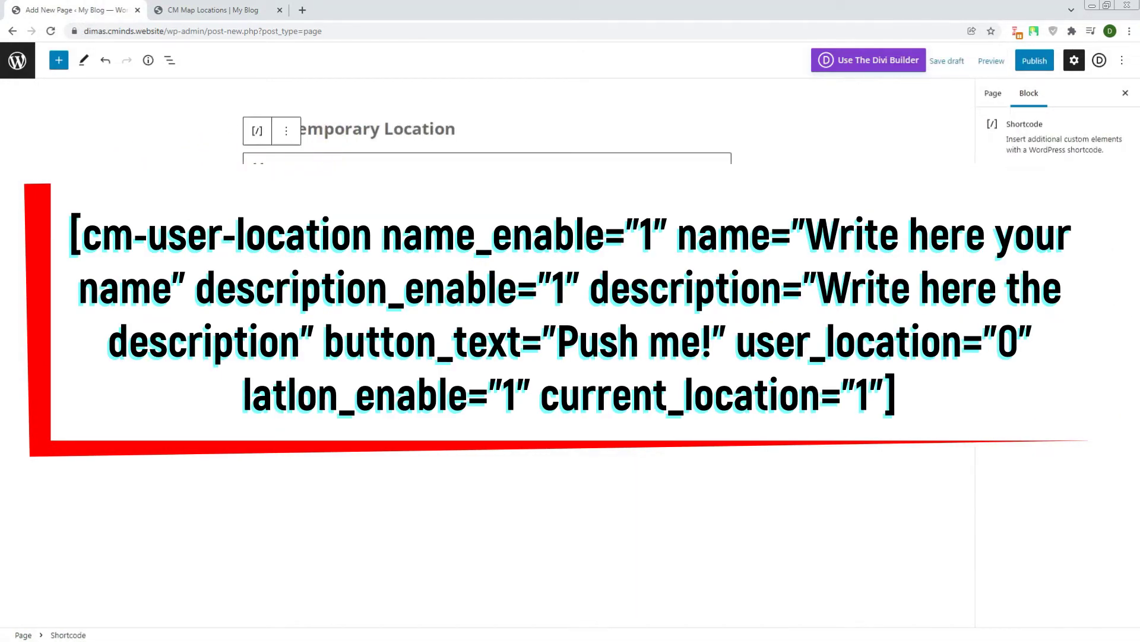
left_click(1022, 65)
left_click(1022, 62)
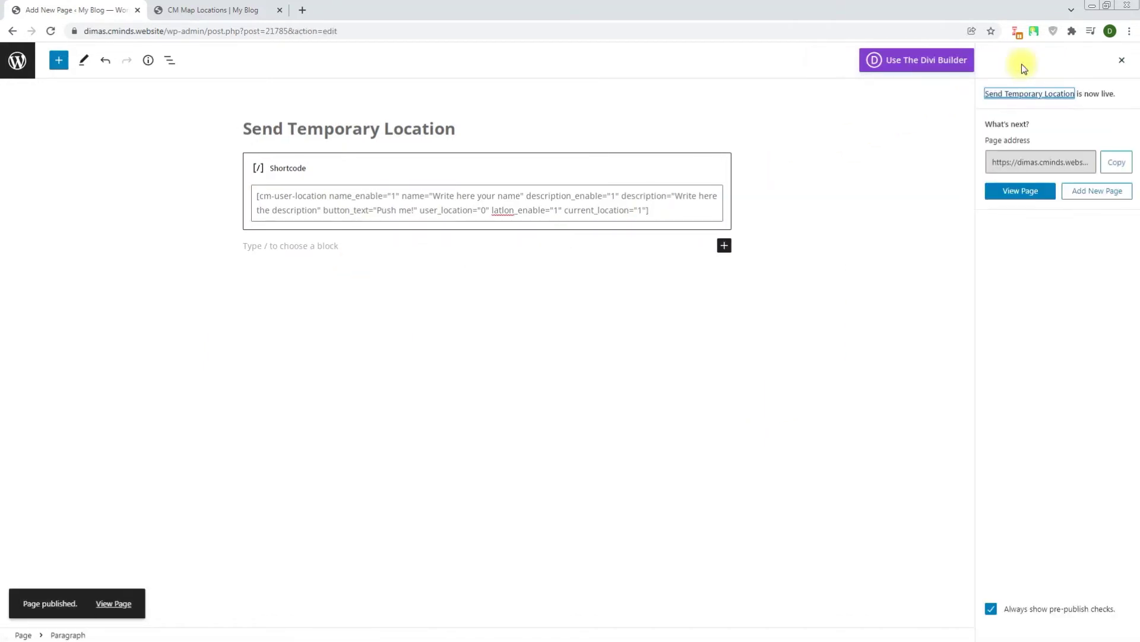
left_click(229, 6)
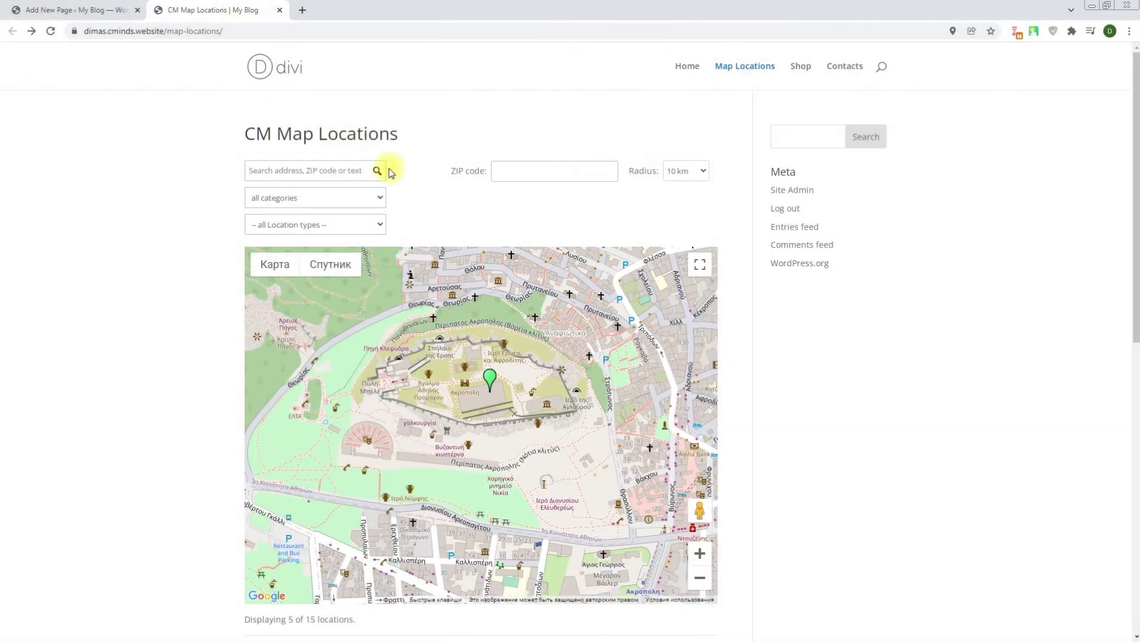
Reload the map, zoom into Sevastopol to inspect the new Chersonesus pin, then close its info window
right_click(428, 194)
left_click(459, 230)
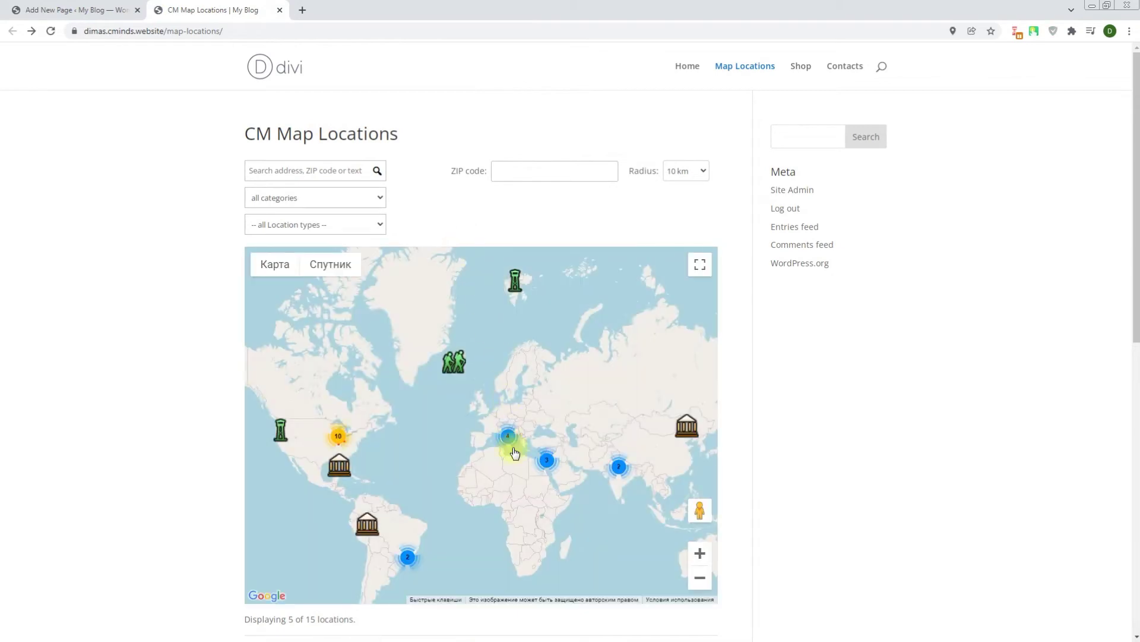
scroll(525, 403, "up", 10)
scroll(525, 403, "up", 7)
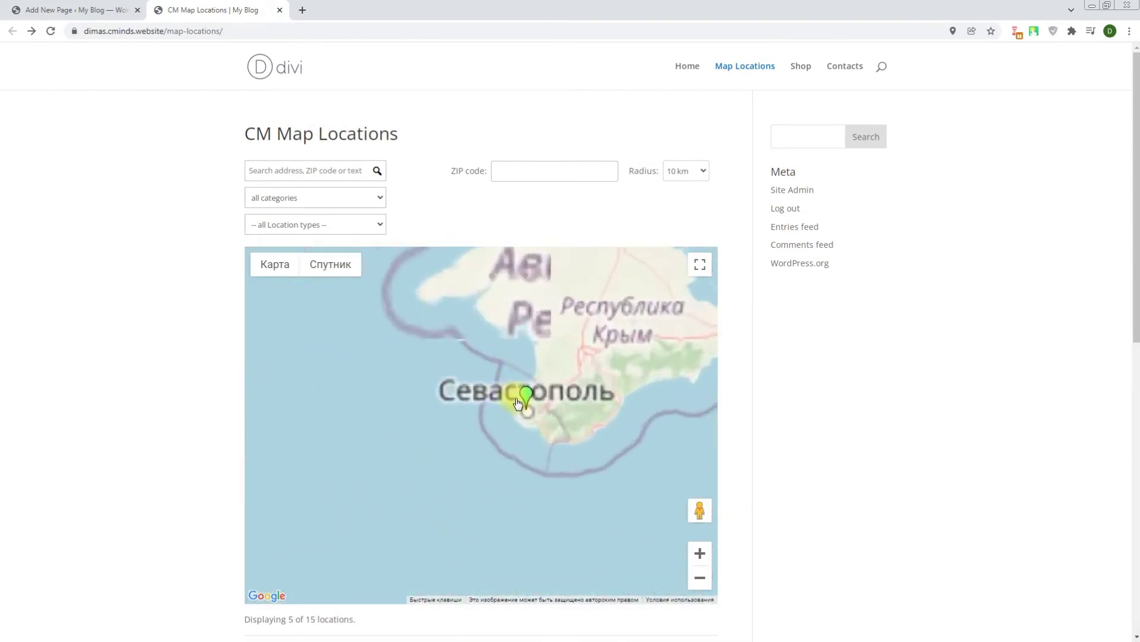
scroll(539, 437, "up", 5)
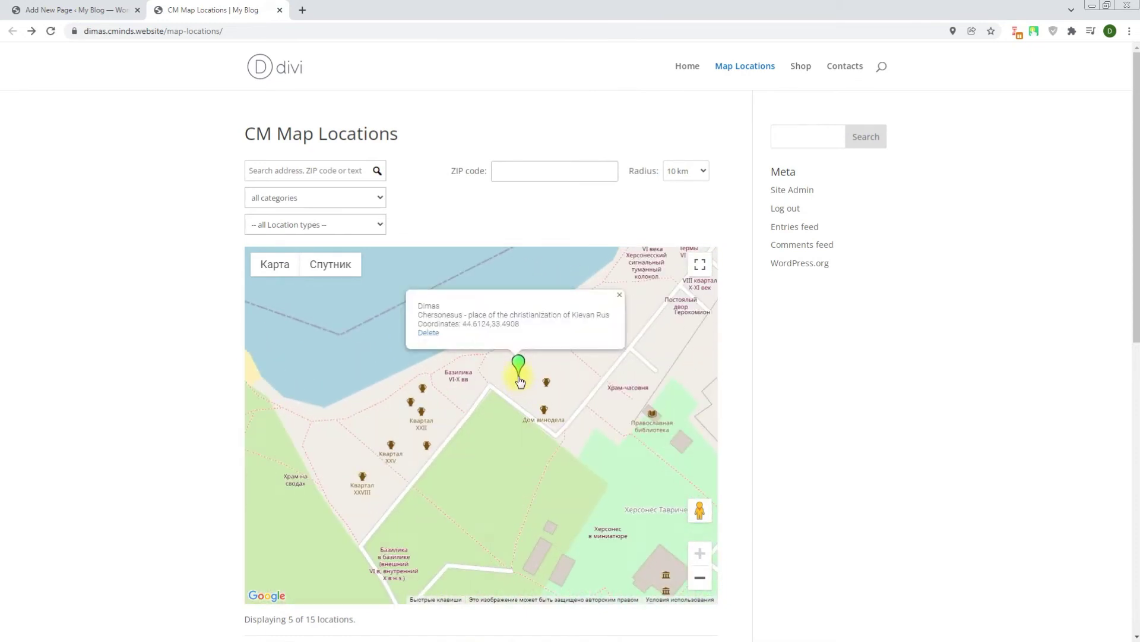
left_click(619, 294)
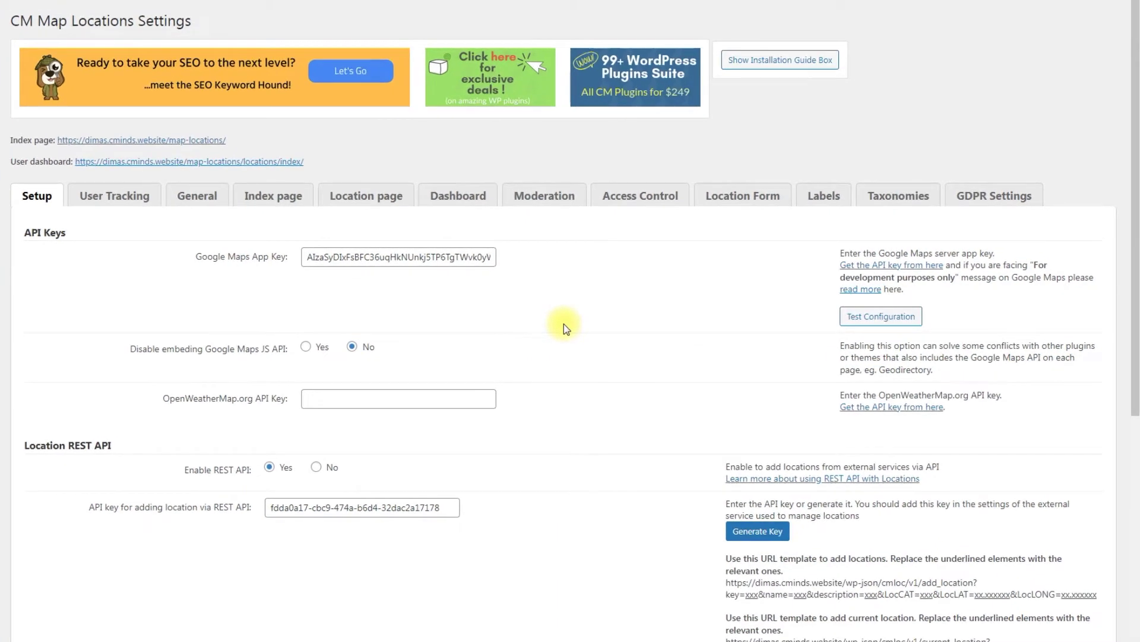
Review and save the User Tracking settings, then go to the front-end map page via the Index link
left_click(141, 203)
scroll(140, 268, "down", 20)
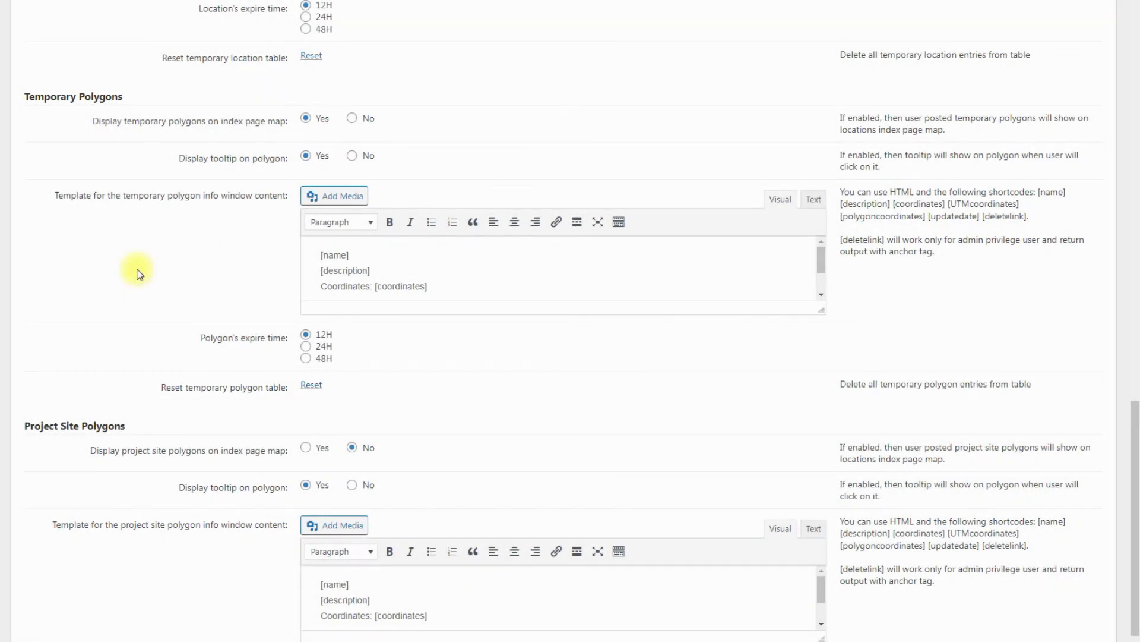
scroll(137, 273, "down", 2)
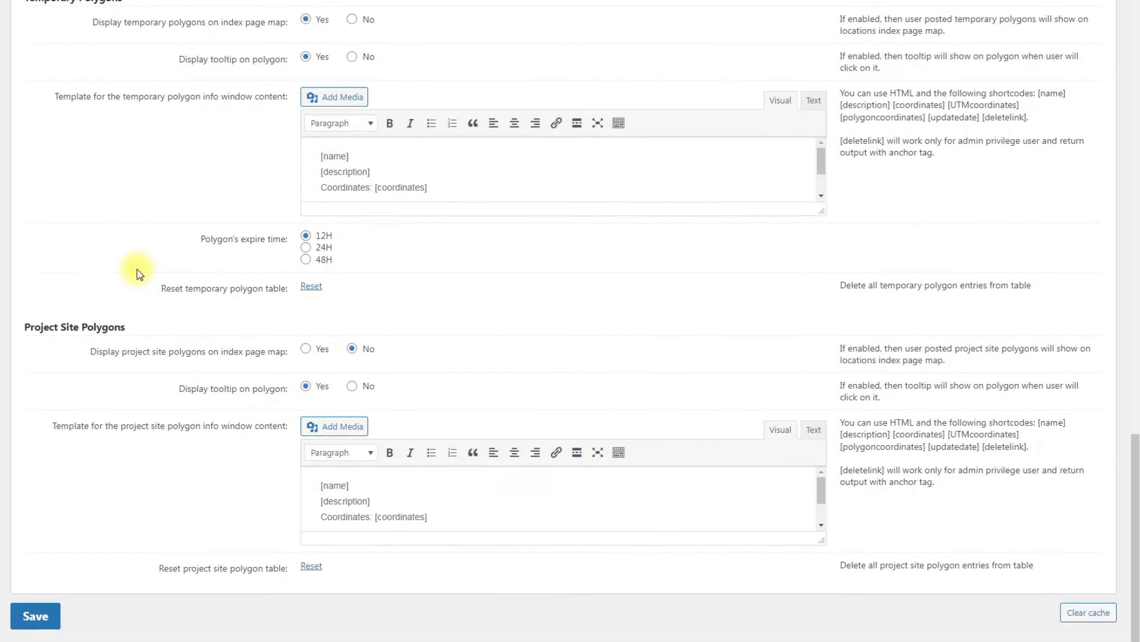
left_click(49, 611)
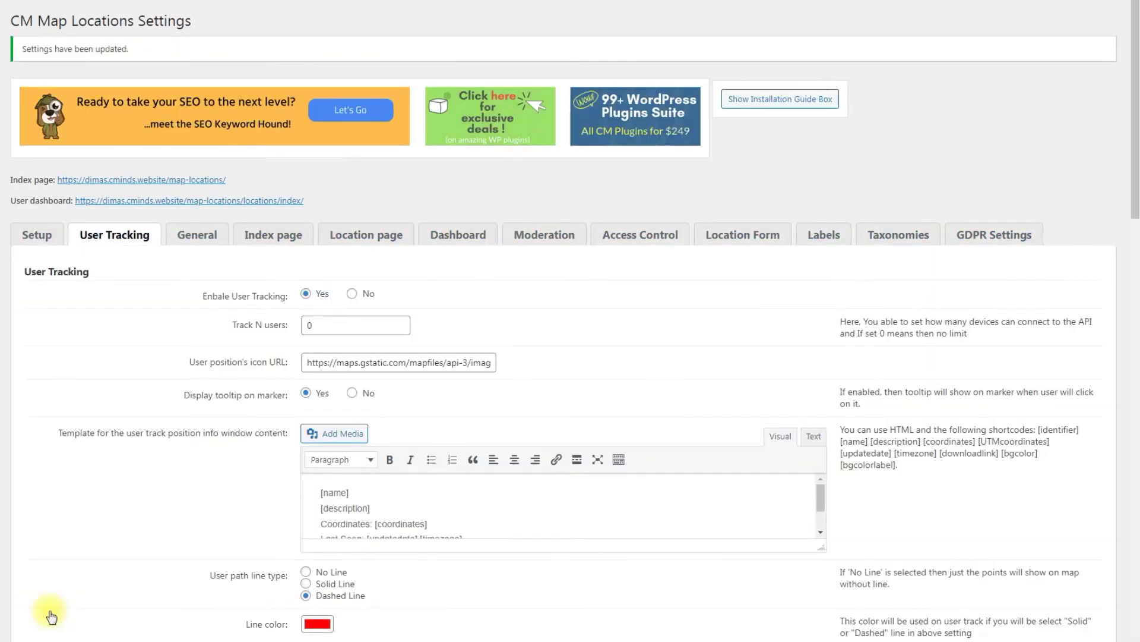
left_click(178, 180)
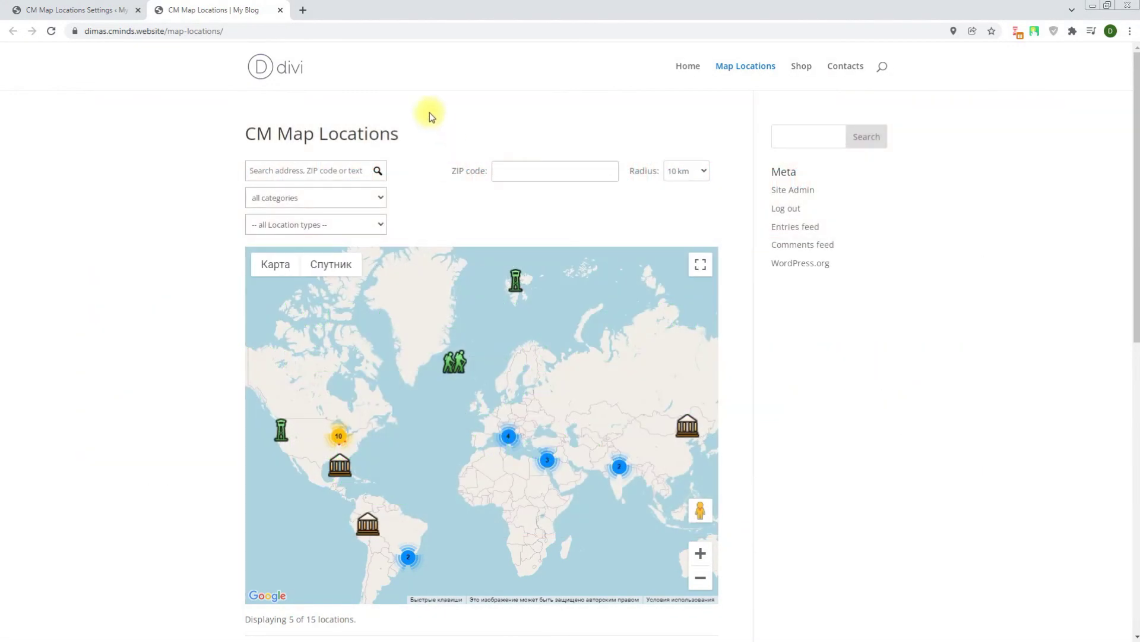
Post a temporary Battersea Park polygon by loading the pasted wp-json current_location request URL
left_click(407, 30)
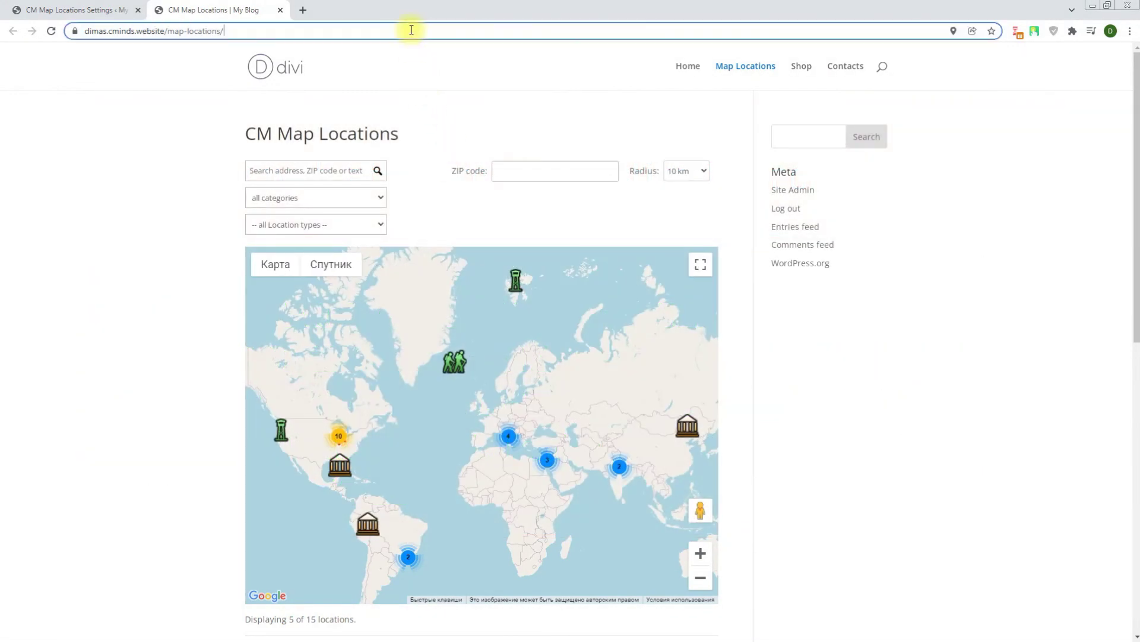
key("ctrl+v")
key("Return")
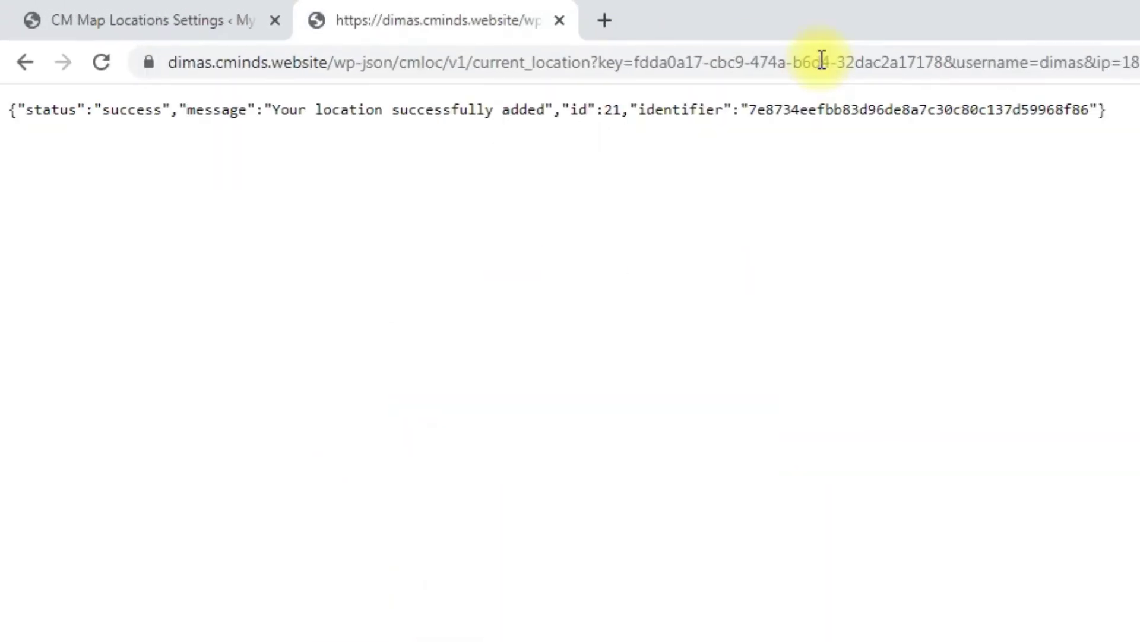
Reload the map and view the new Battersea Park polygon marker, then begin adding a new page
left_click(25, 62)
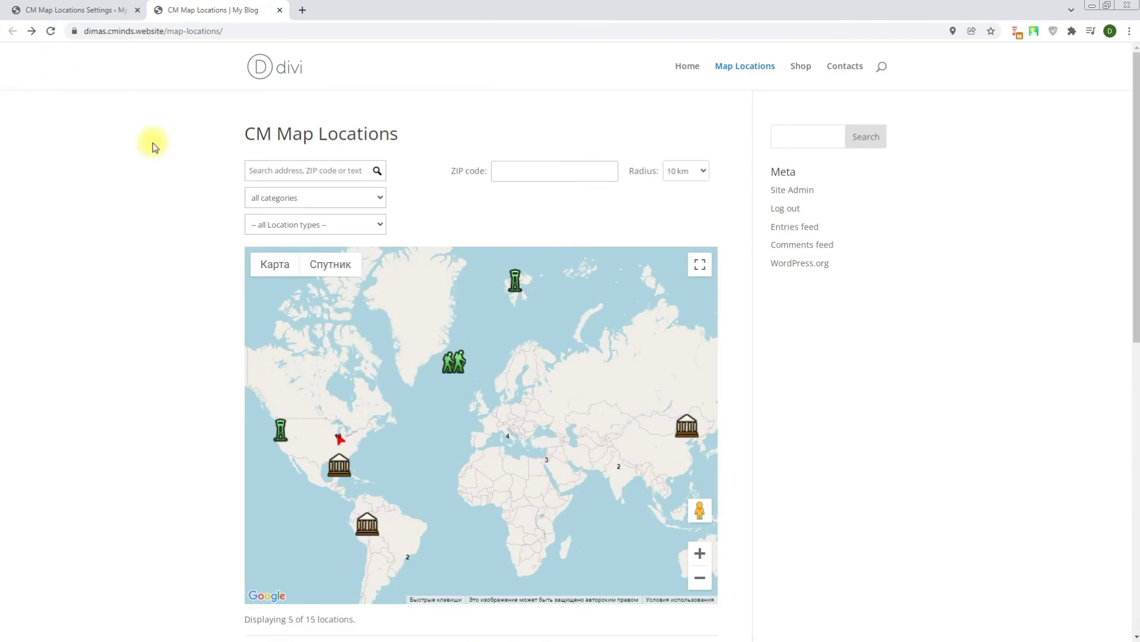
right_click(189, 200)
left_click(213, 230)
scroll(484, 418, "up", 1)
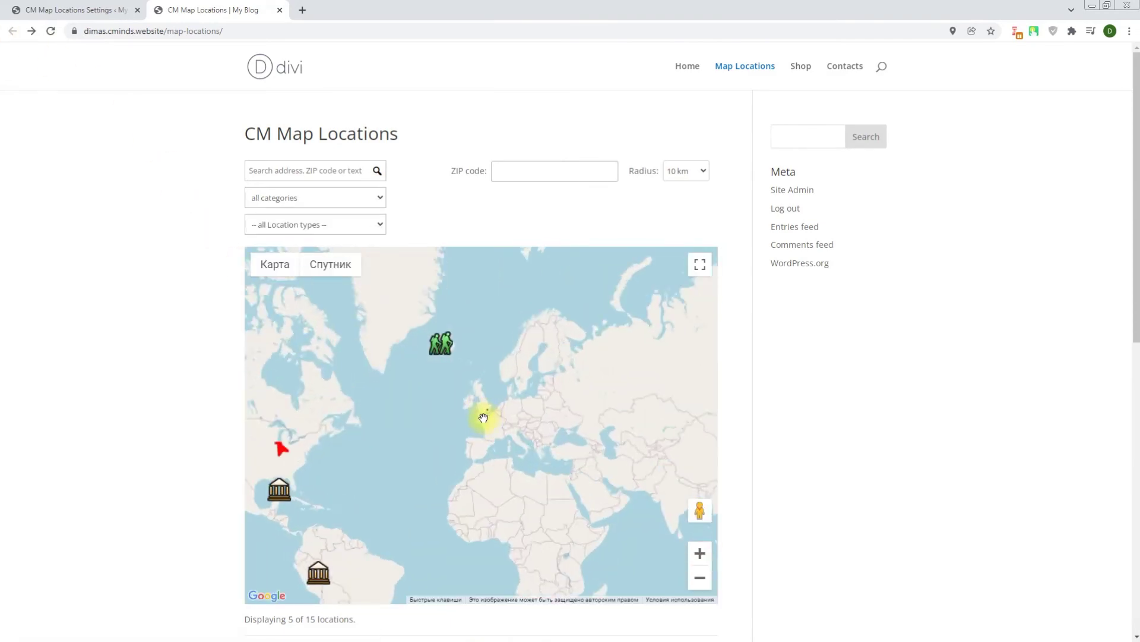
scroll(483, 419, "up", 7)
scroll(519, 364, "up", 5)
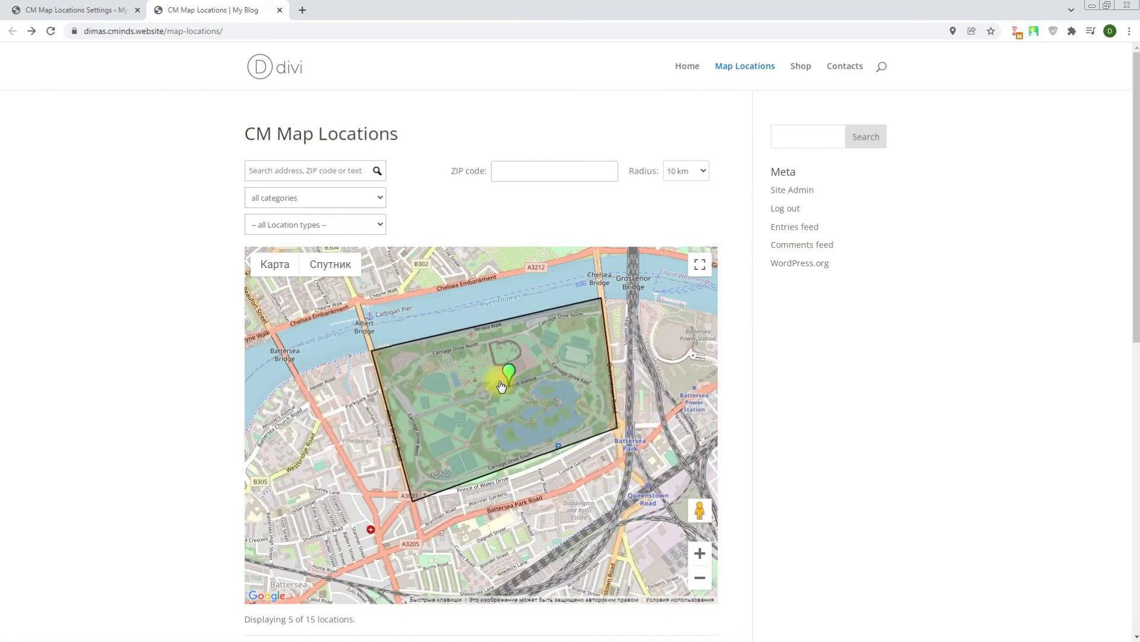
left_click(509, 382)
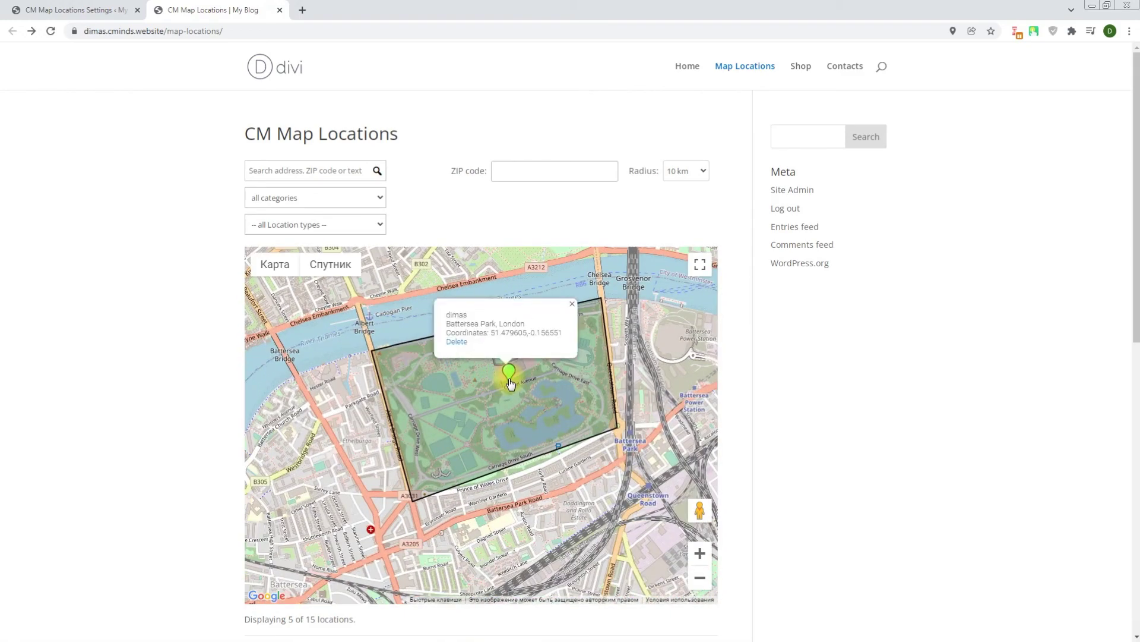
left_click(72, 10)
left_click(129, 166)
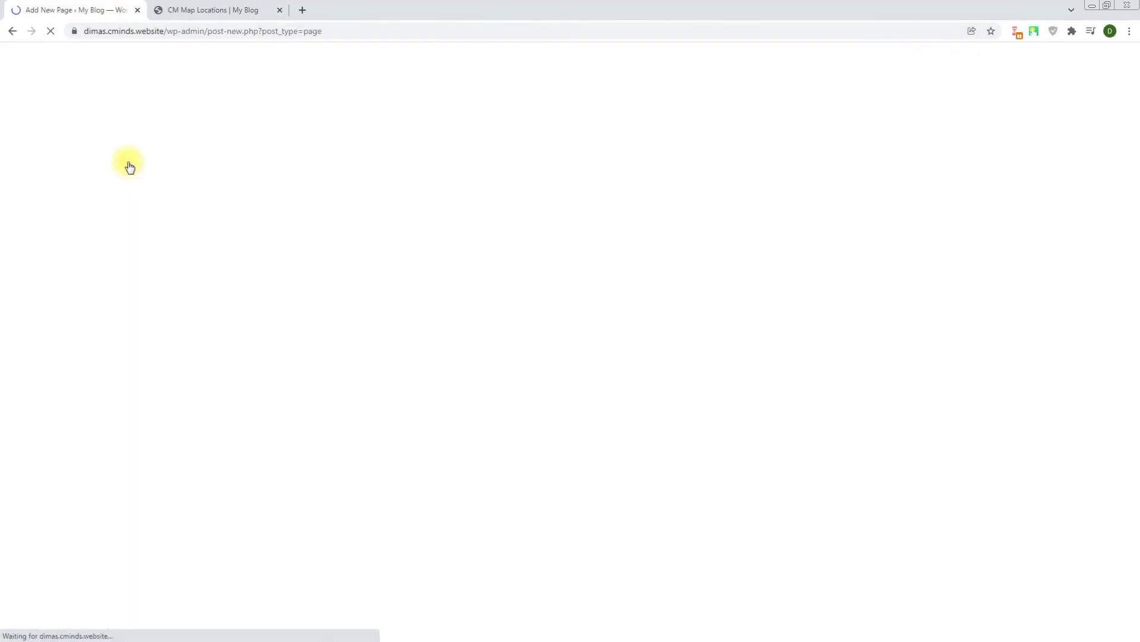
Publish a page titled 'Send Temporary Polygon' containing the pasted cm-user-location shortcode
type("Send Temporary")
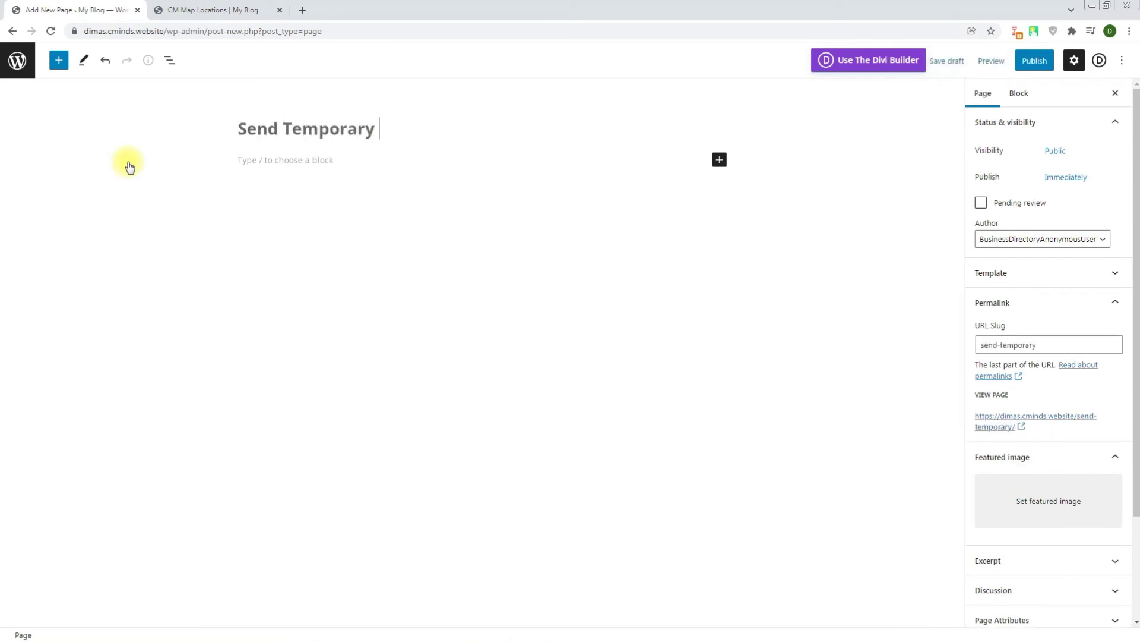
type(" Polygon")
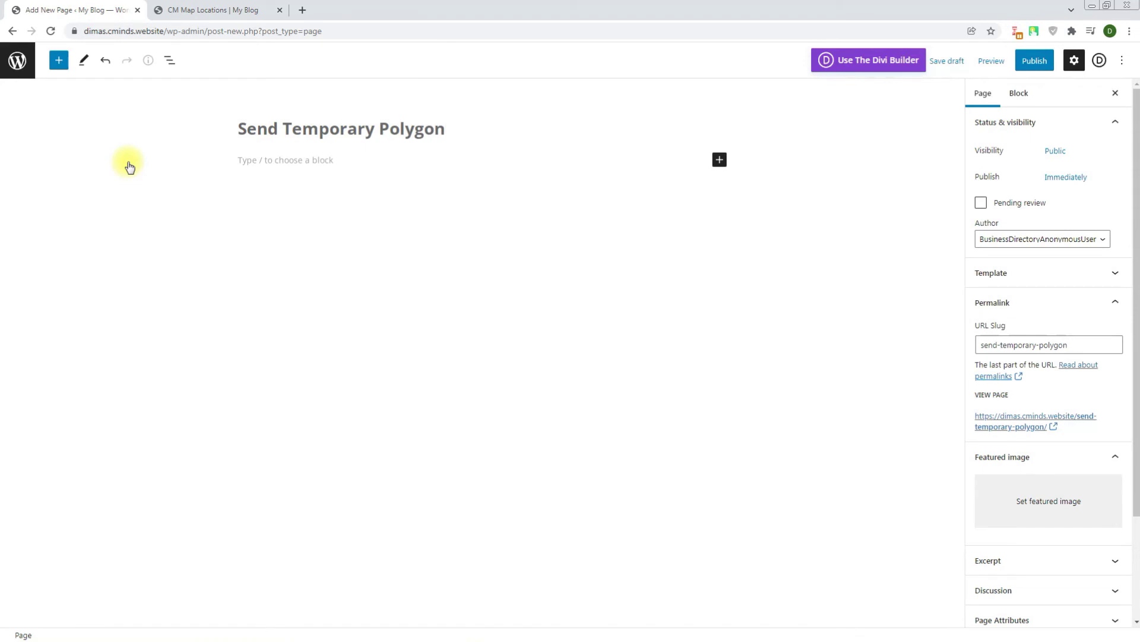
left_click(273, 160)
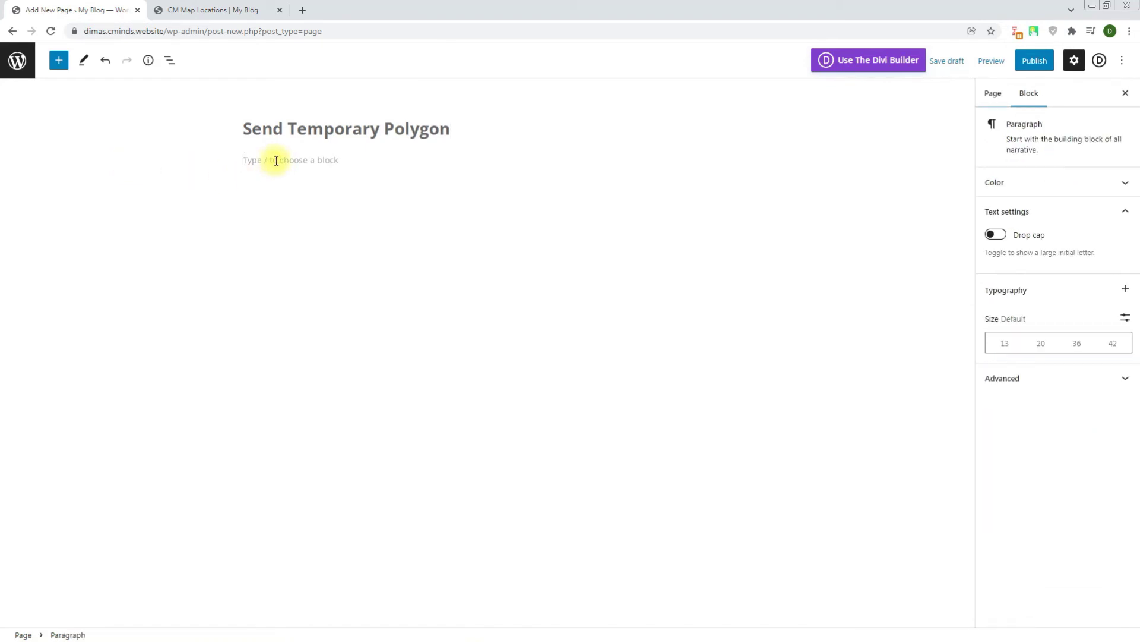
type("[cm-user-location name_enable=\"1\" name=\"Write here your name\" description_enable=\"1\" description=\"Write here the description\" button_text=\"Push me!\" user_location=\"0\" latlon_enable=\"1\" current_location=\"1\" drawing=\"1\"]")
left_click(318, 262)
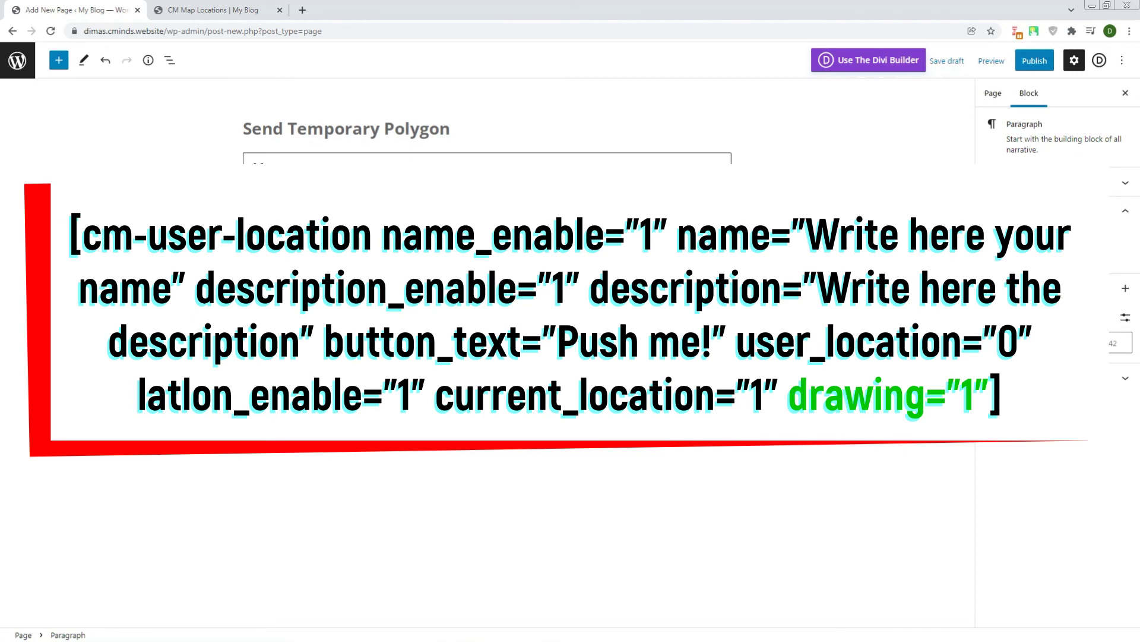
left_click(1035, 60)
left_click(1046, 64)
left_click(255, 9)
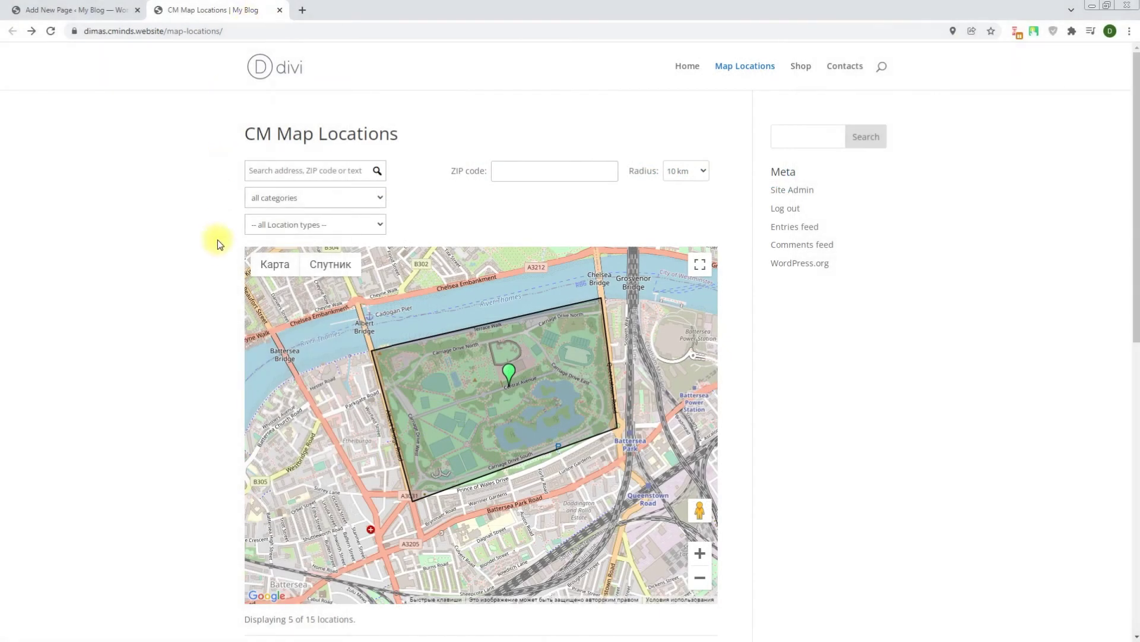
Reload the map, zoom into Sevastopol and pan to centre the newly sent polygon
right_click(218, 246)
left_click(240, 283)
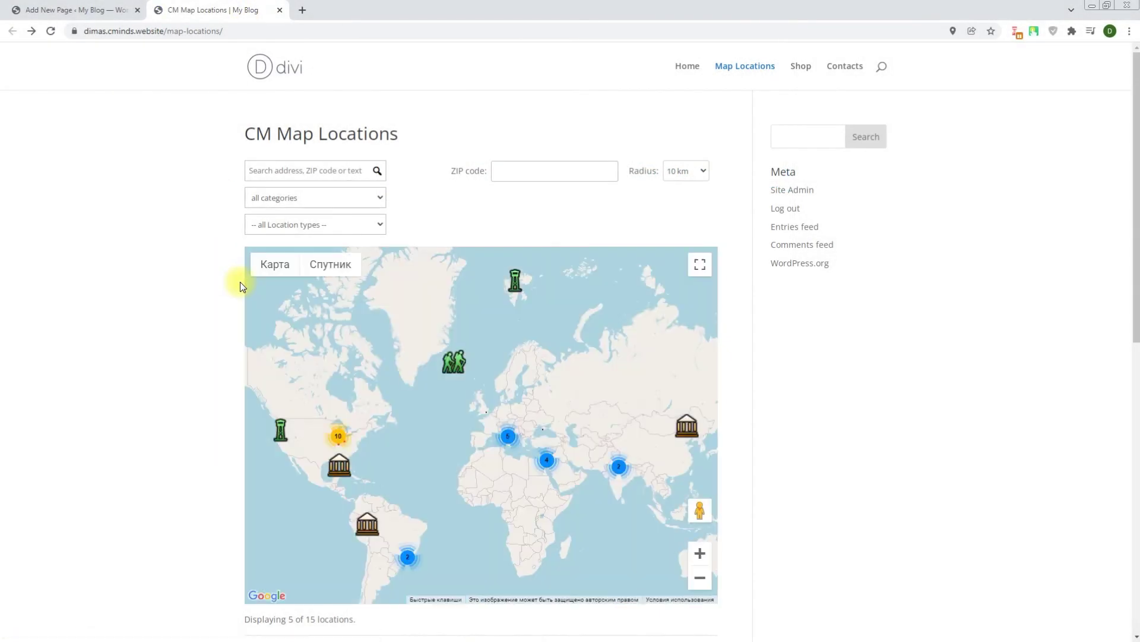
scroll(548, 430, "up", 5)
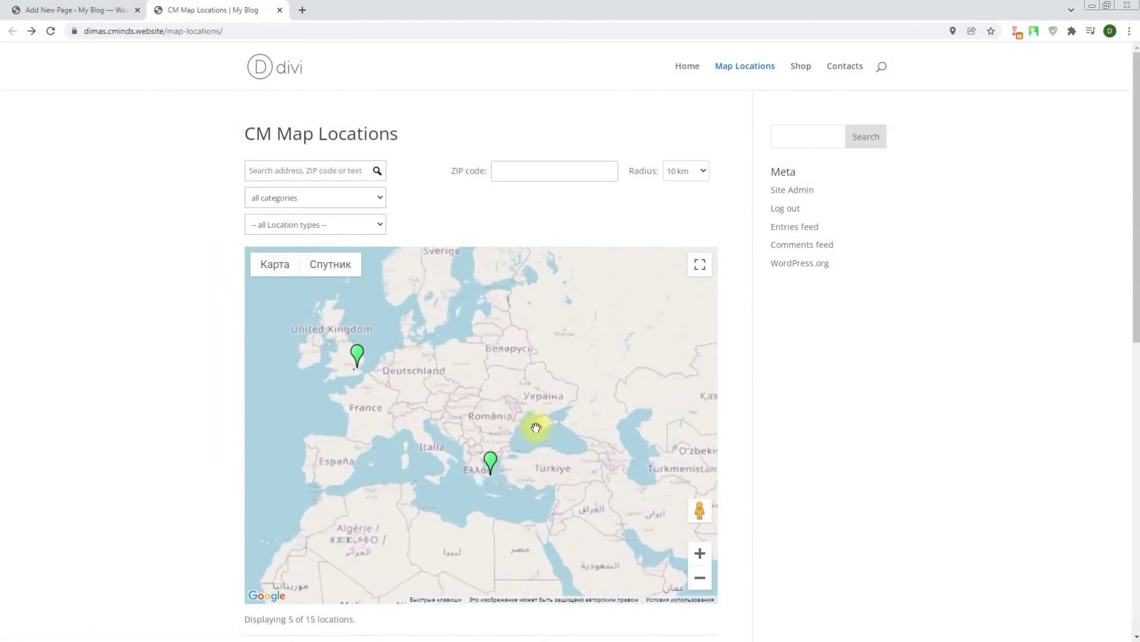
scroll(549, 430, "up", 5)
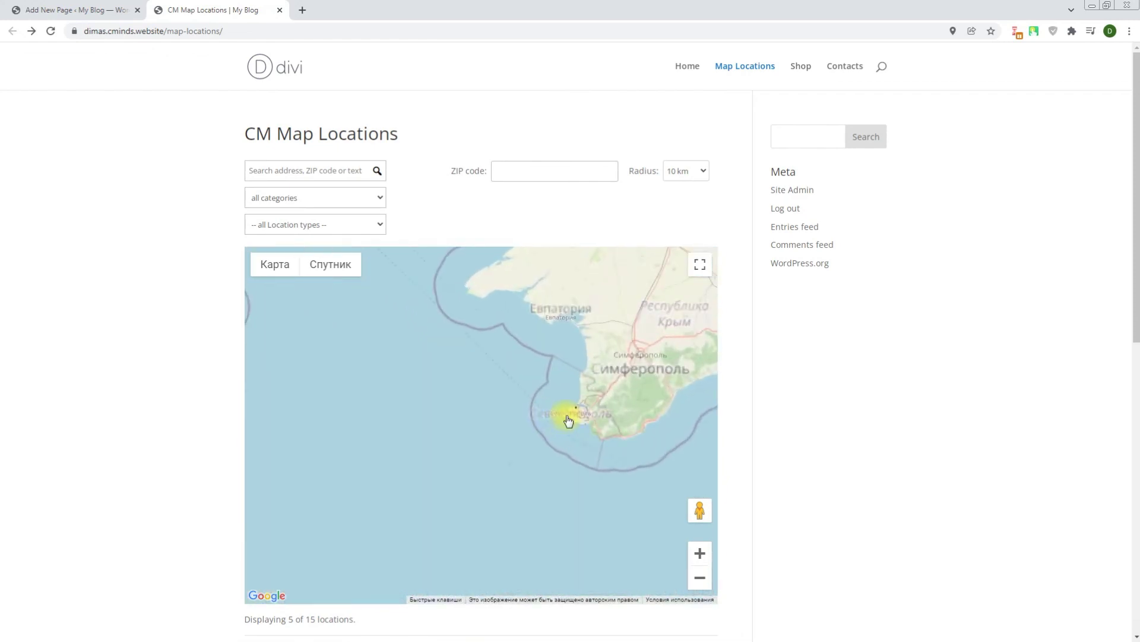
scroll(615, 392, "up", 4)
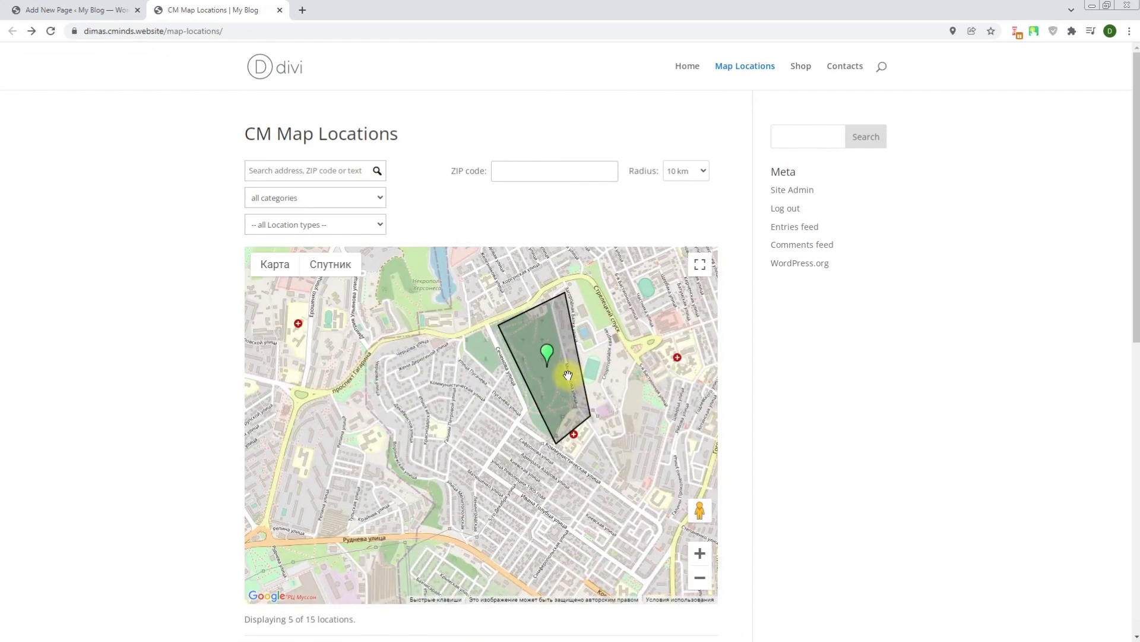
left_click_drag(599, 374, 530, 438)
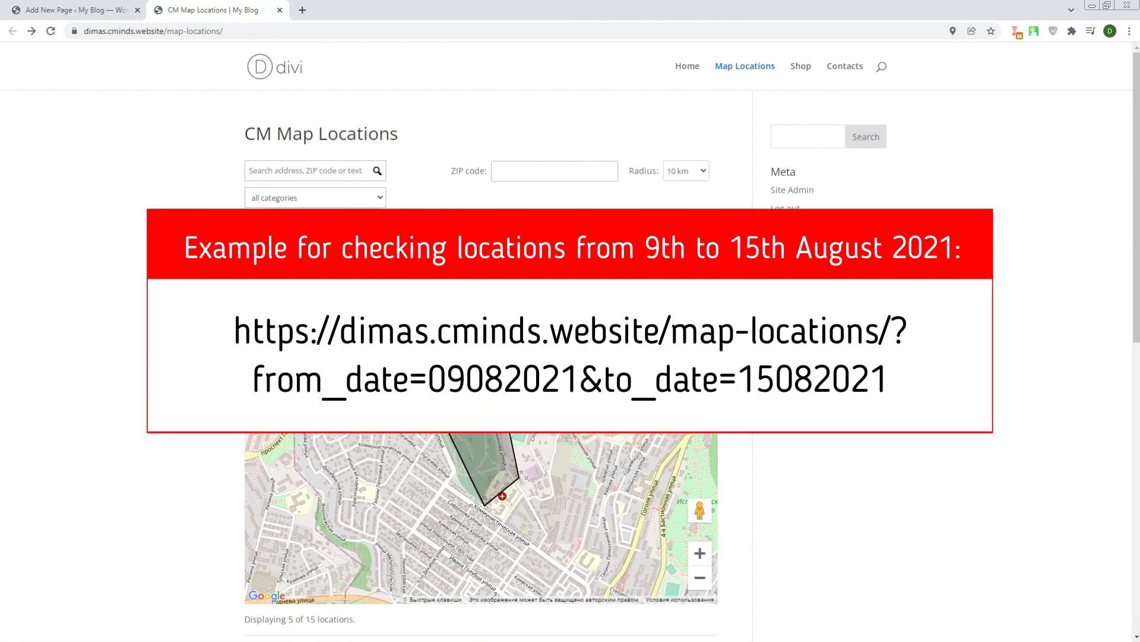
right_click(743, 345)
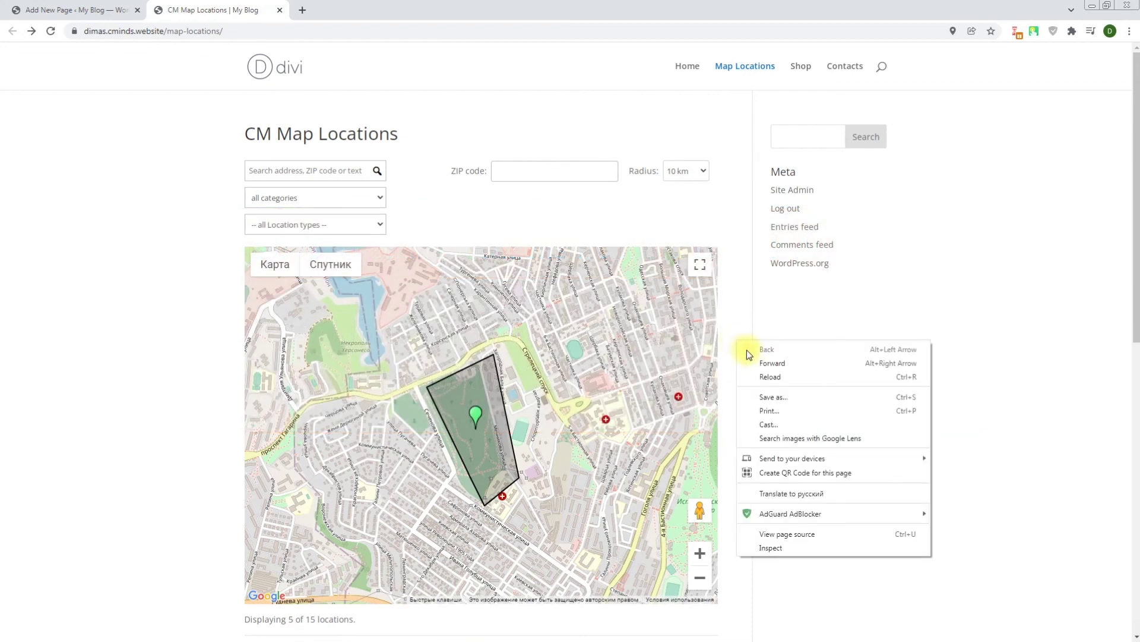
Reload the map with ?from_date=09082021&to_date=15082021 appended to the URL
left_click(761, 377)
left_click(365, 34)
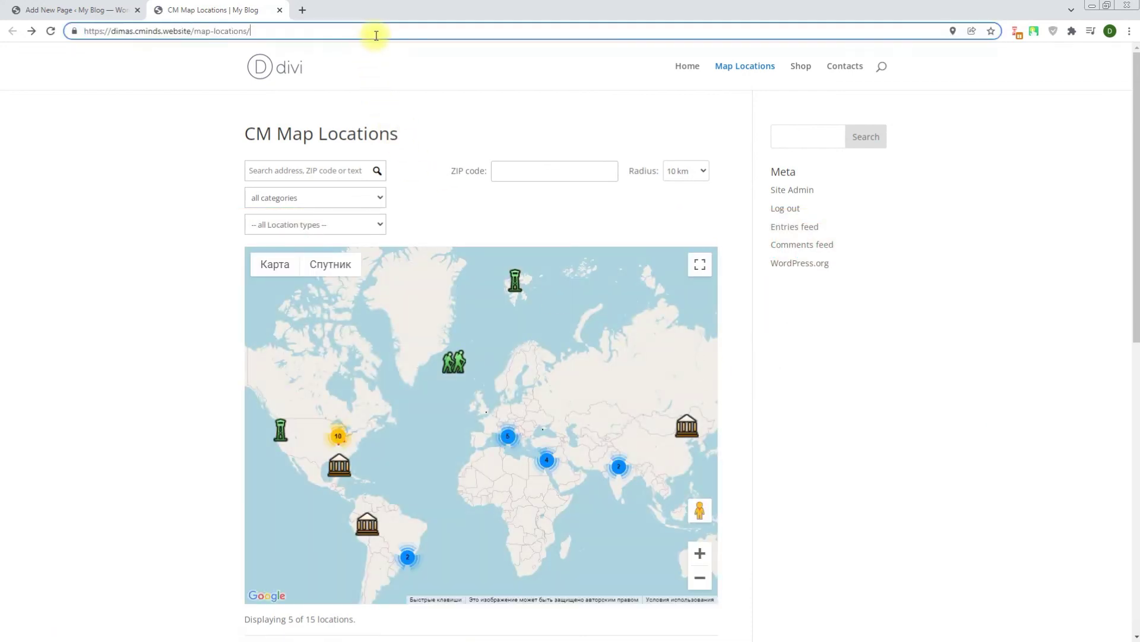
type("?from_date=09082021&to_date=15082021")
key("Return")
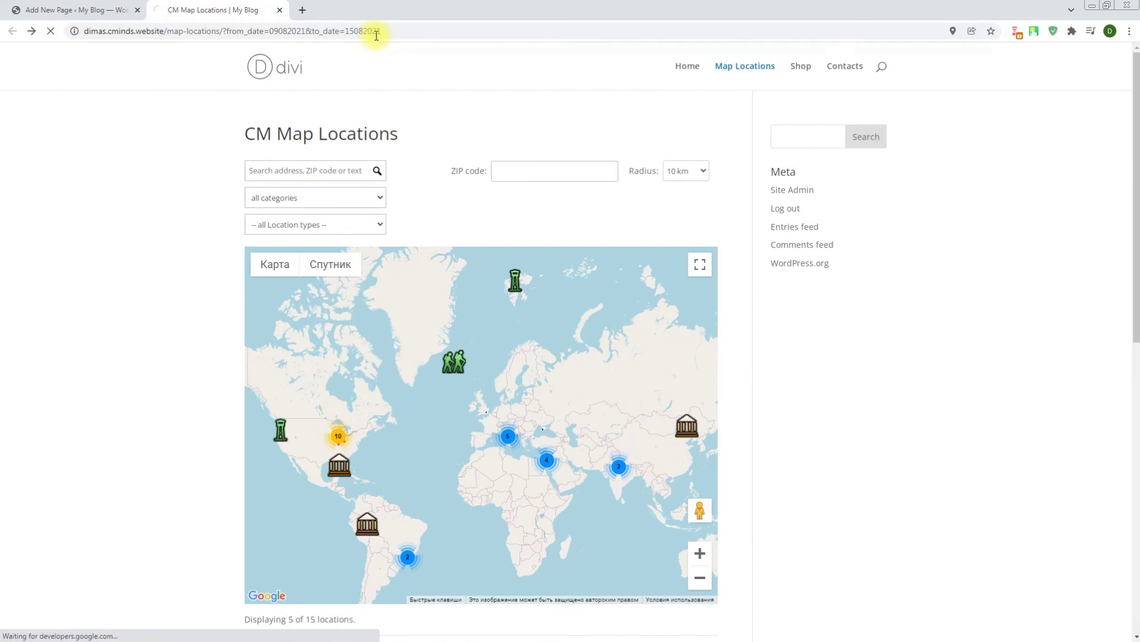
Expand the Europe cluster and zoom into Moscow to view the Zaryadye park polygon
left_click(508, 442)
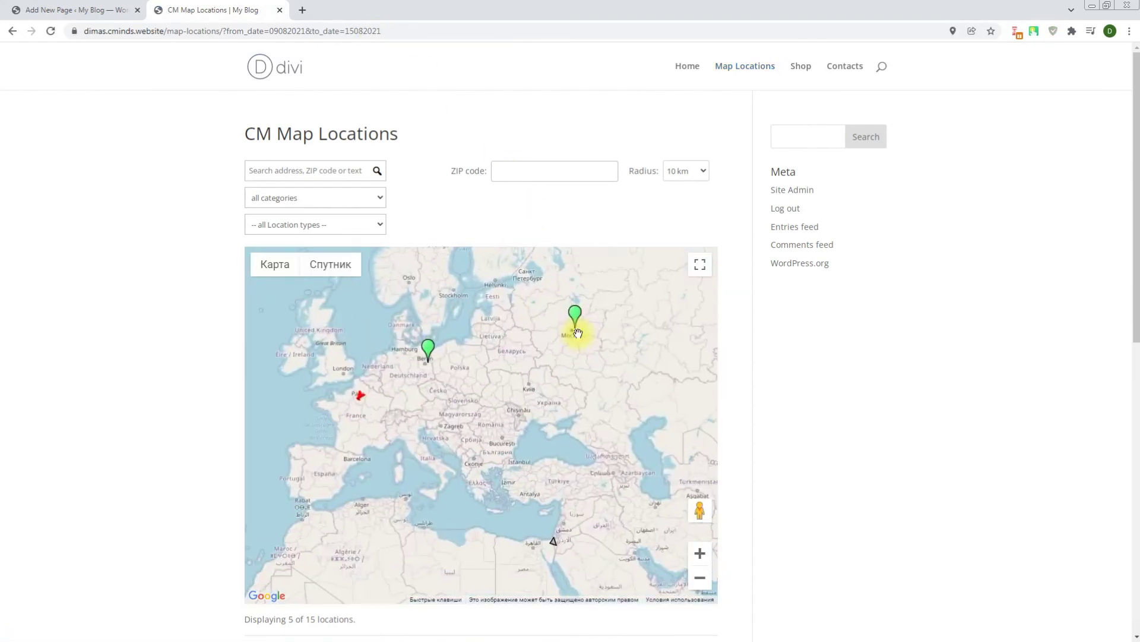
scroll(577, 333, "up", 5)
scroll(554, 338, "up", 5)
scroll(552, 389, "up", 4)
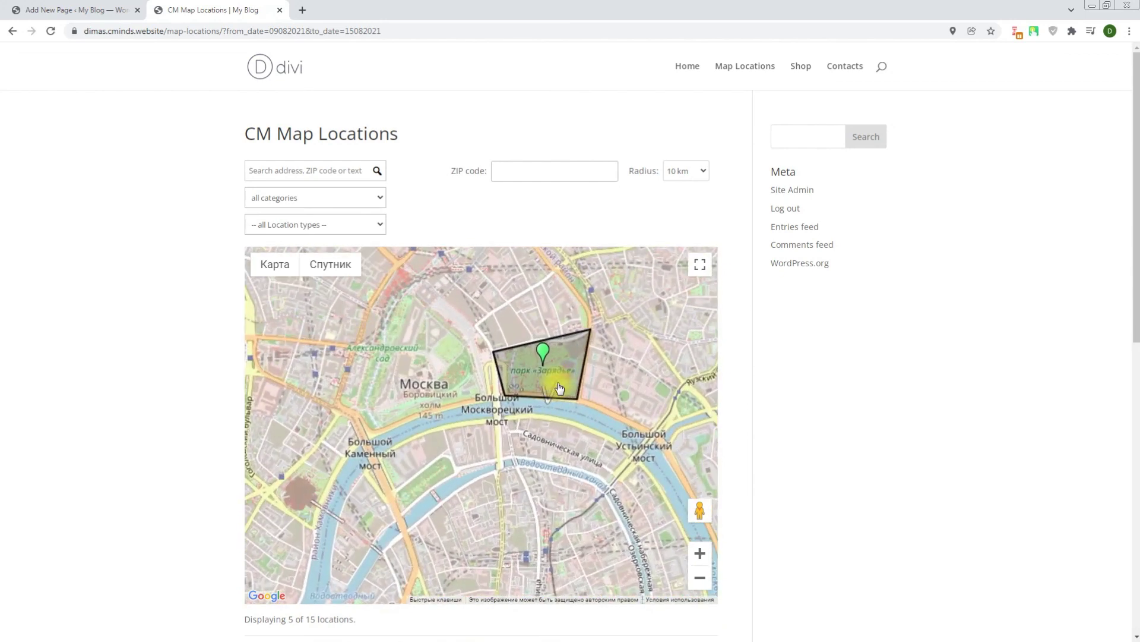
scroll(559, 388, "up", 1)
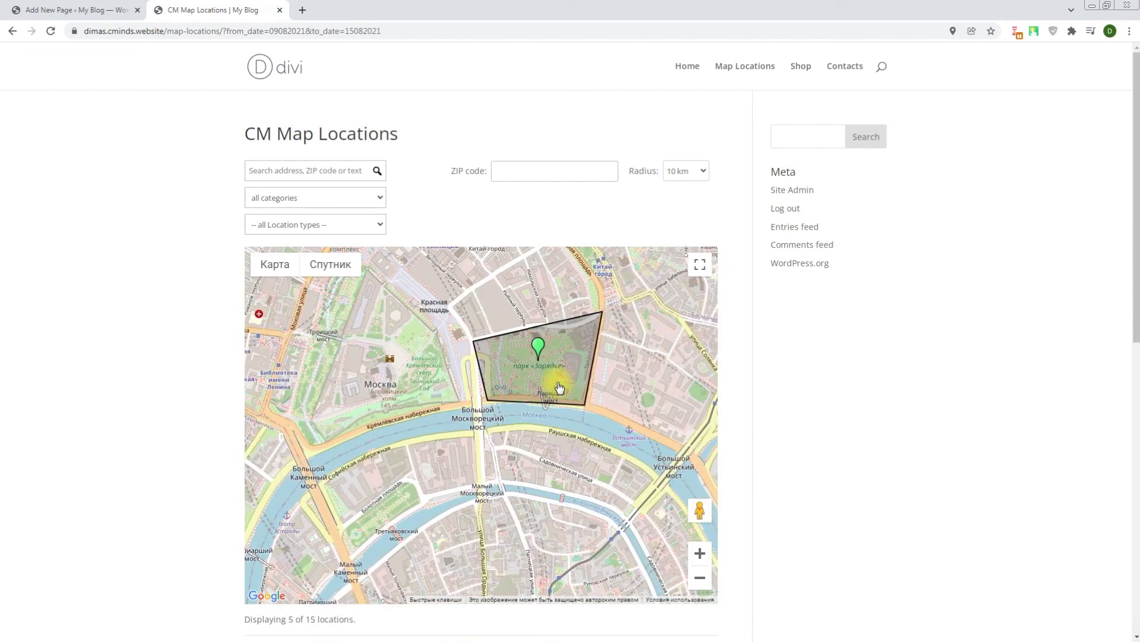